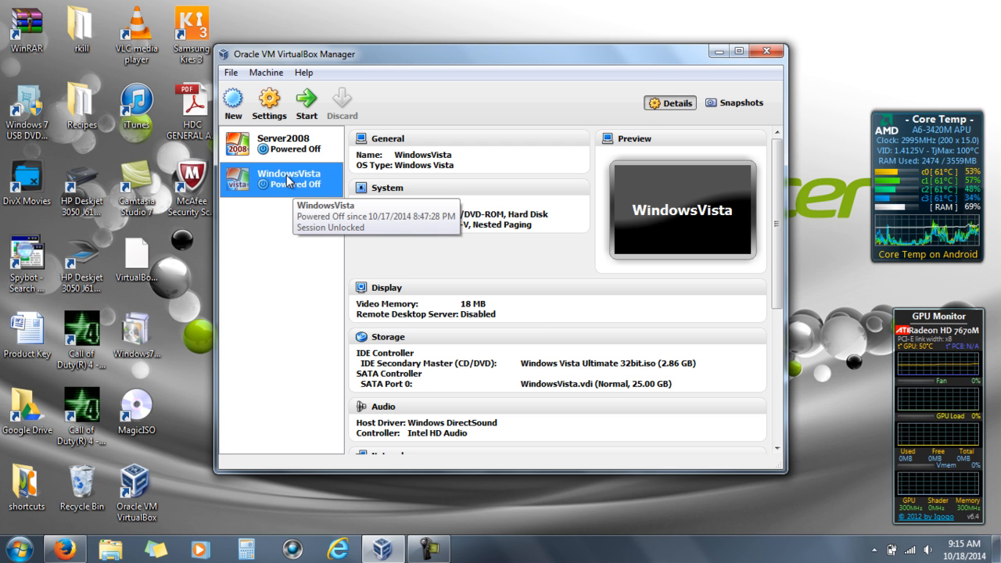
# - Select the Server2008 virtual machine and start it so it boots to the logon screen
pyautogui.click(289, 144)
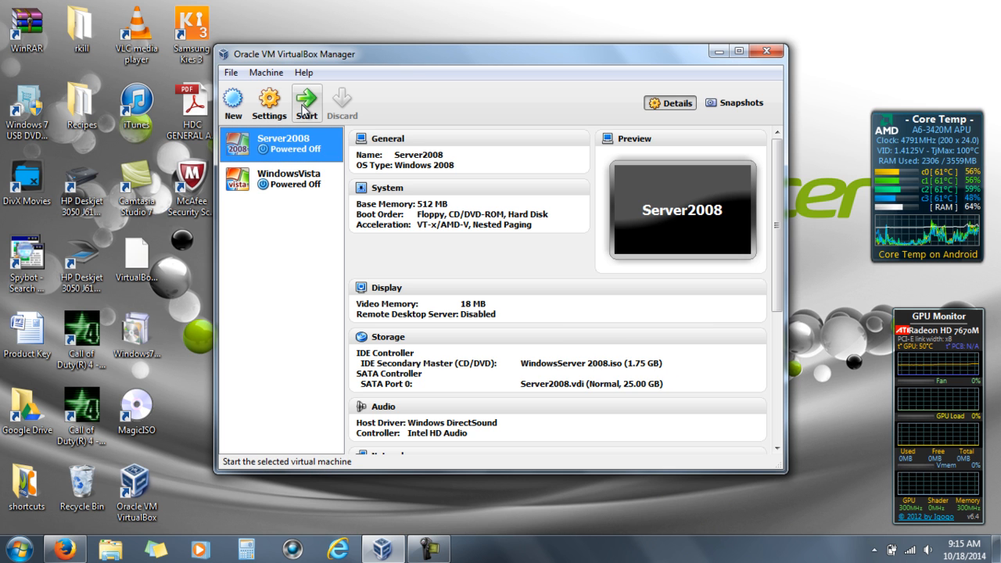
pyautogui.click(304, 108)
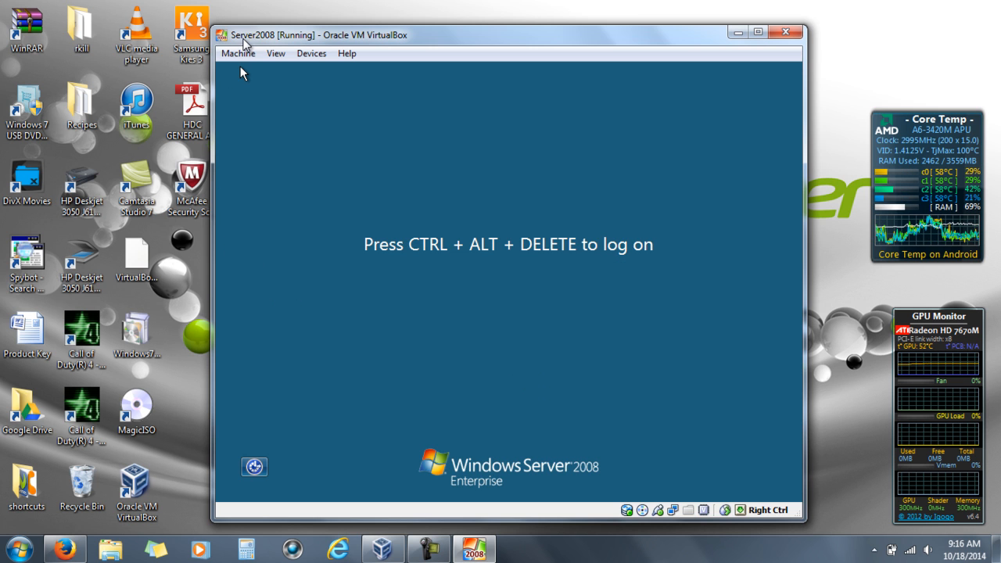
# - Send Ctrl-Alt-Del from the Machine menu and log on as Administrator with the account password
pyautogui.click(239, 55)
pyautogui.click(256, 146)
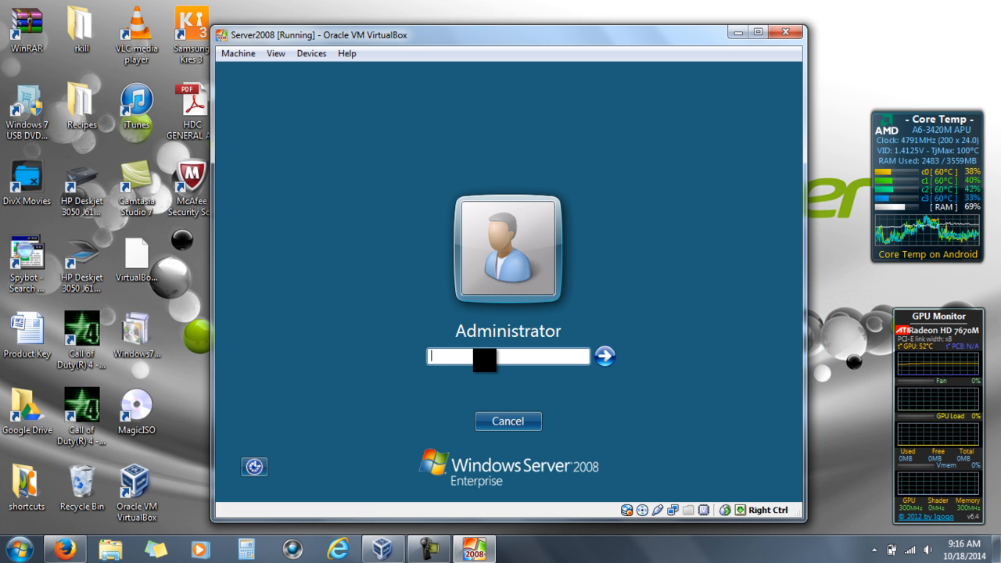
pyautogui.write('********')
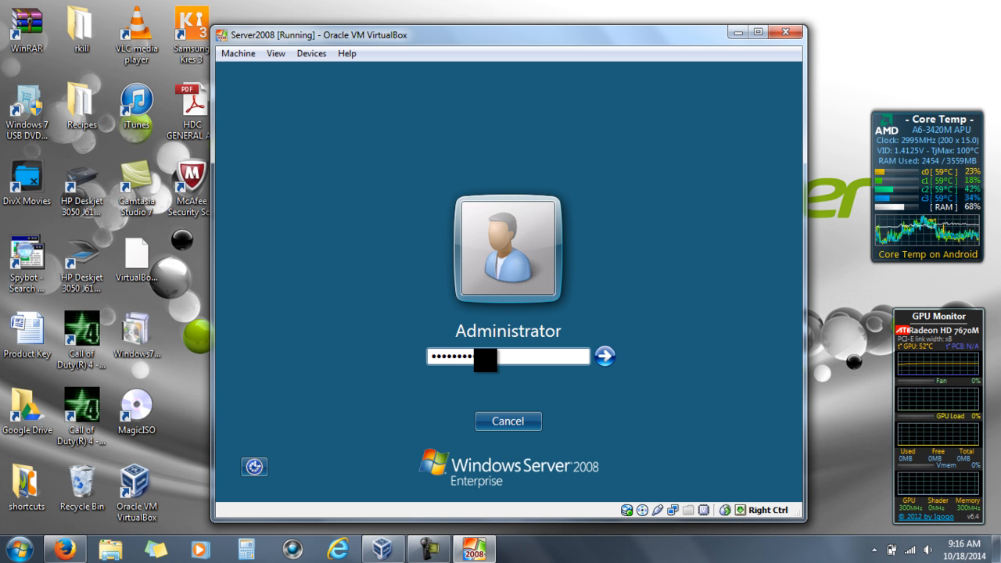
pyautogui.press('Return')
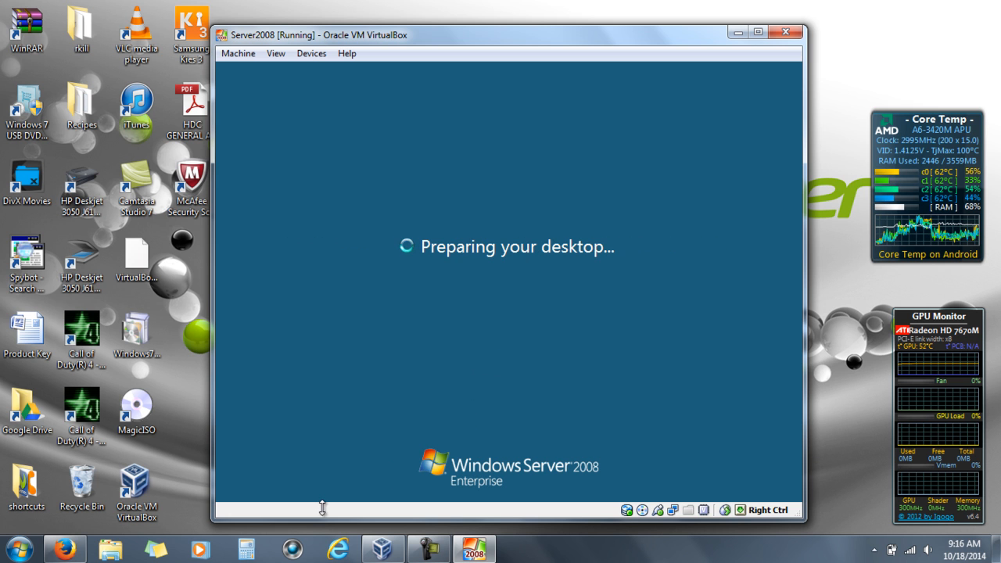
pyautogui.moveTo(432, 557)
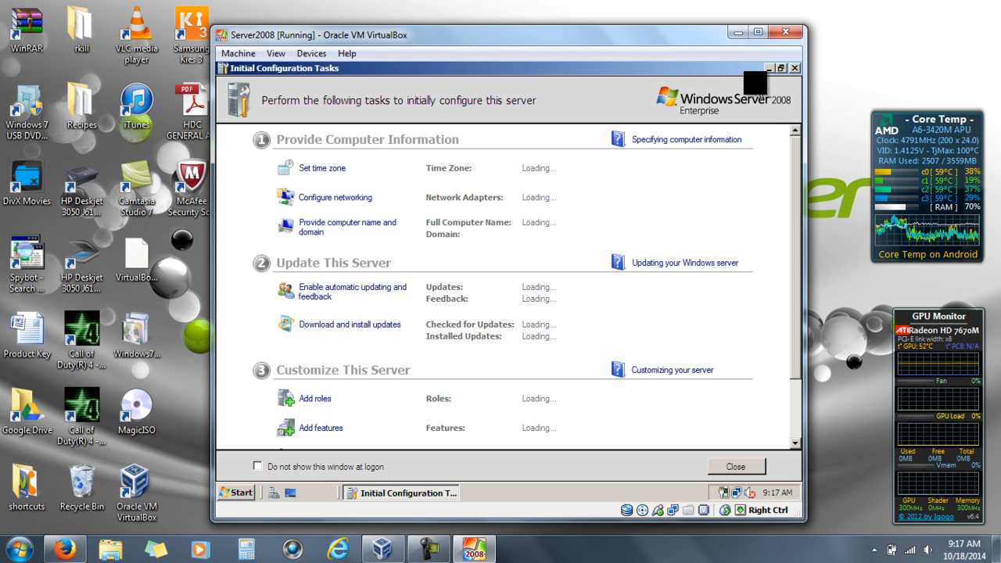
# - Close Initial Configuration Tasks and show the Roles overview in Server Manager for SERVERPC
pyautogui.click(736, 466)
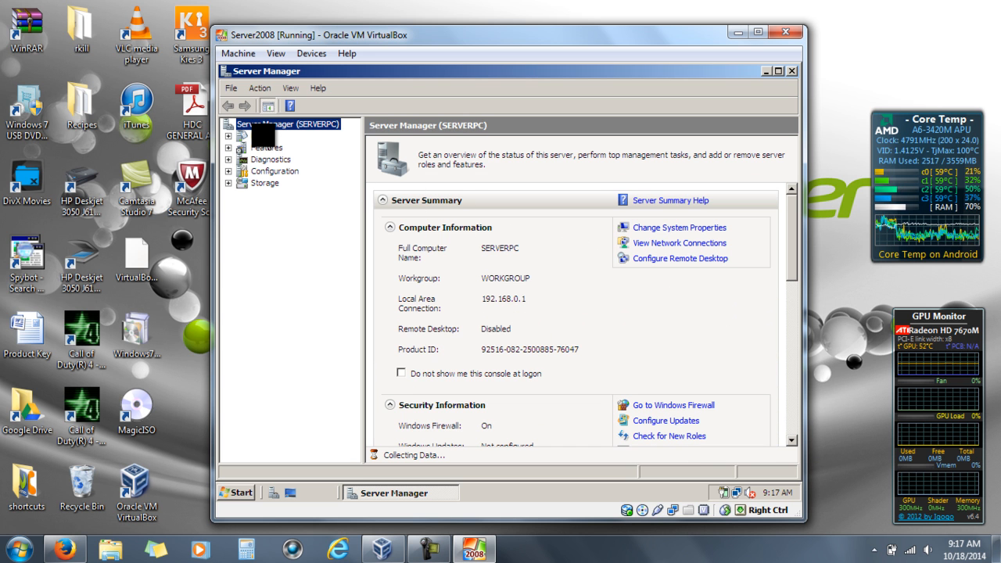
pyautogui.click(270, 137)
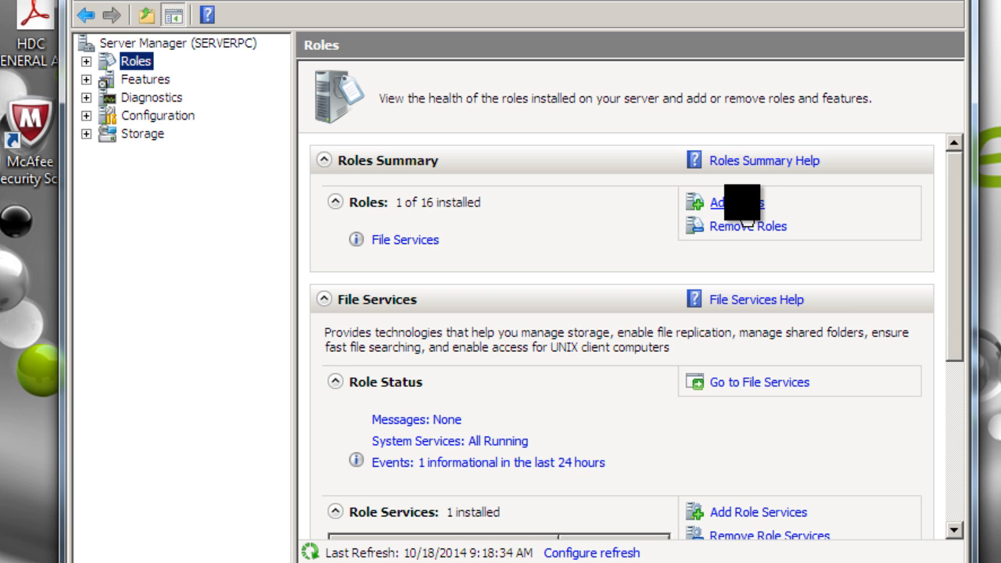
# - Start the Add Roles wizard and check the guest's current network connection status
pyautogui.click(746, 219)
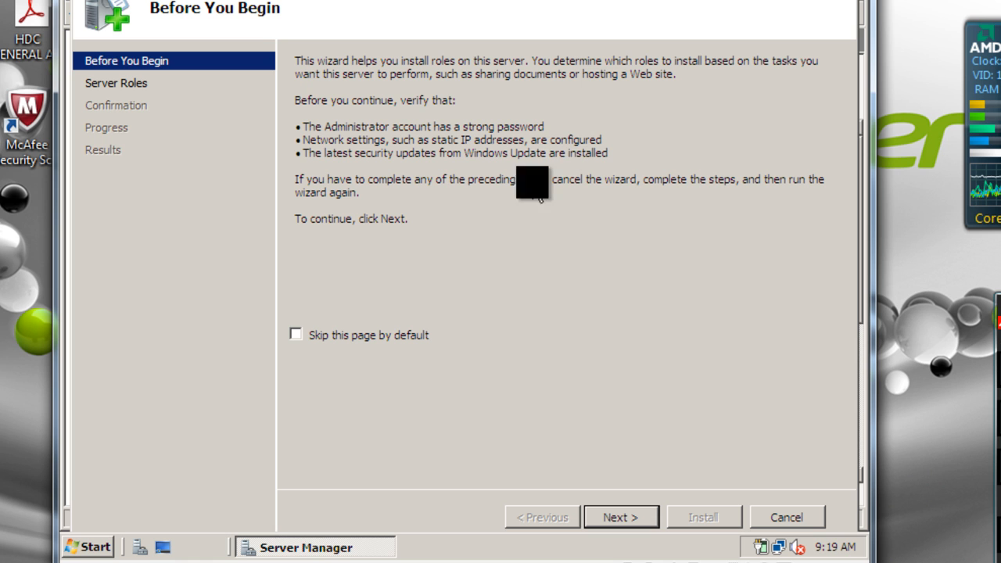
pyautogui.click(321, 546)
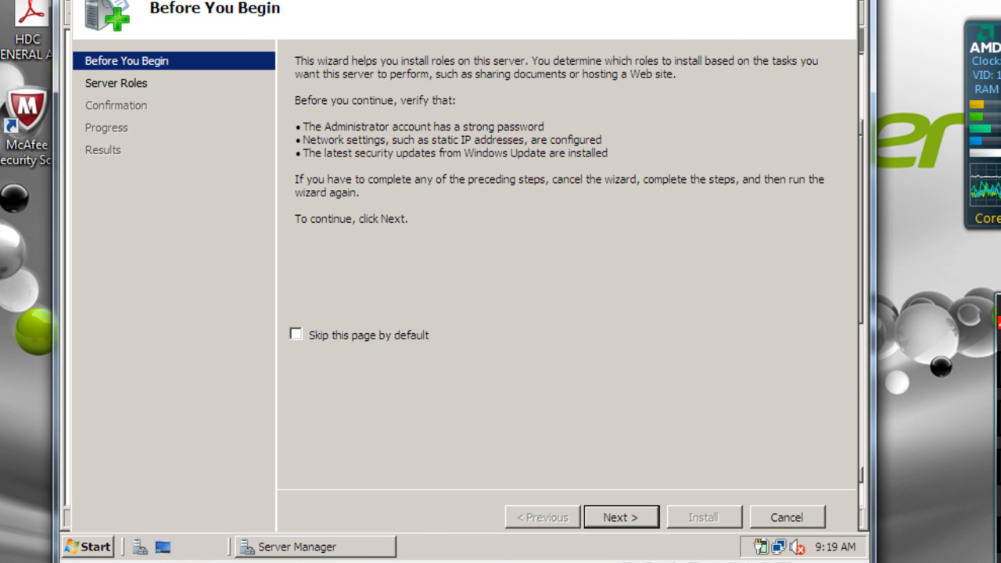
pyautogui.click(424, 421)
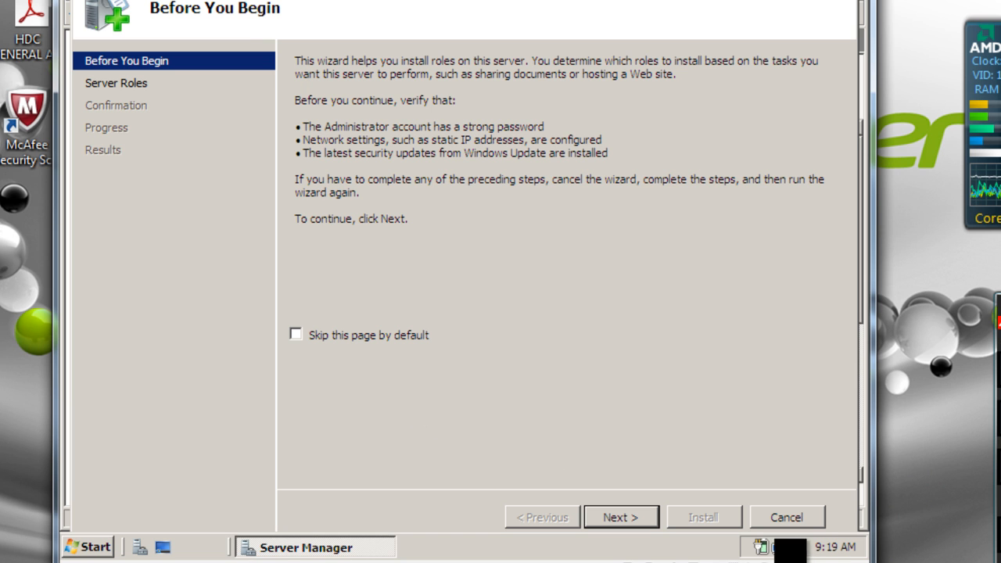
pyautogui.click(779, 547)
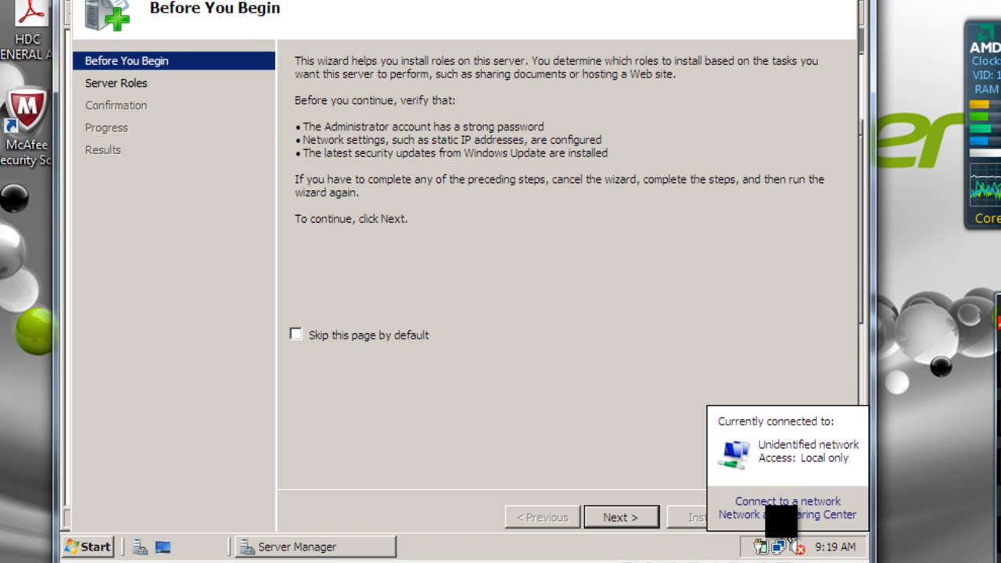
pyautogui.click(781, 514)
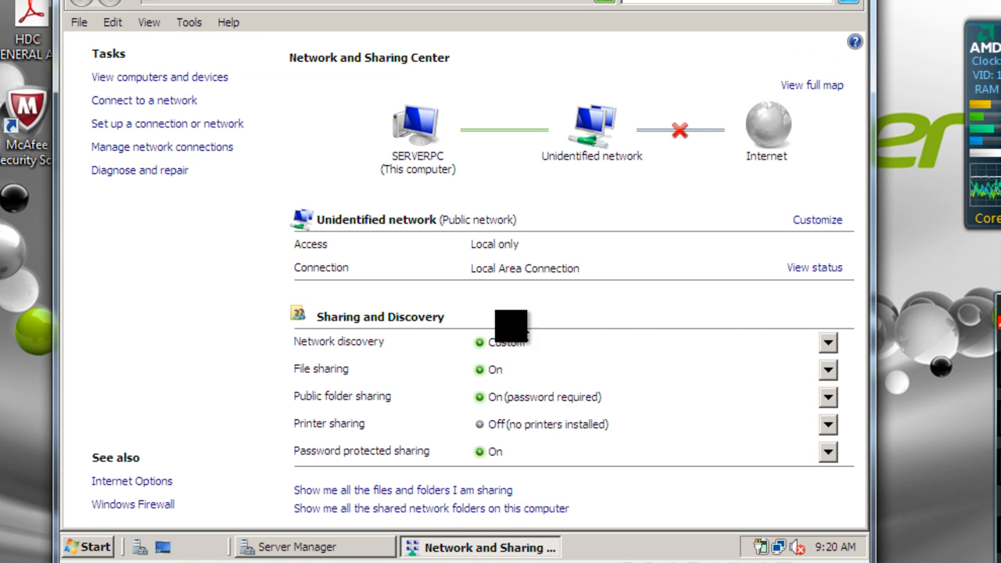
pyautogui.click(821, 267)
pyautogui.click(348, 408)
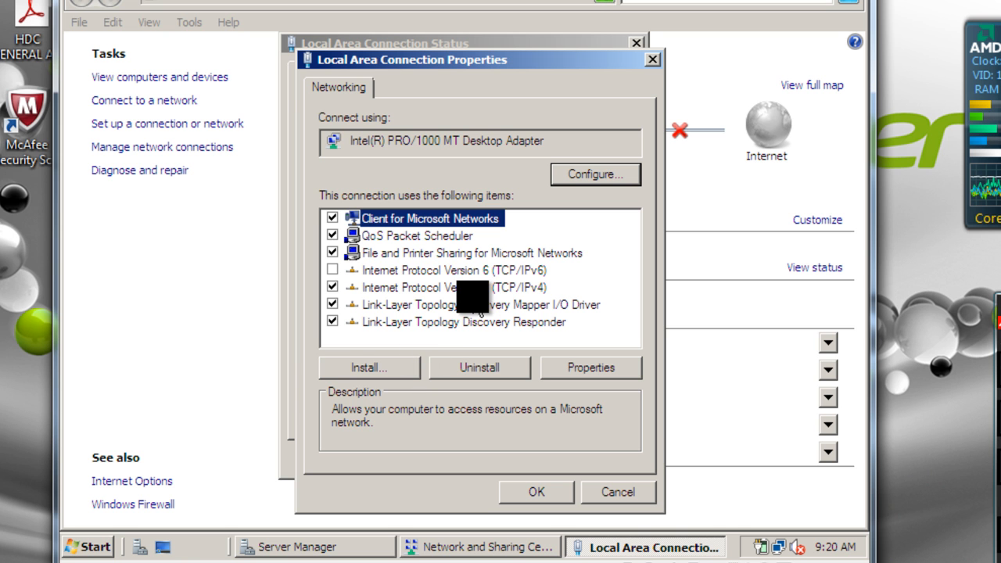
pyautogui.click(467, 287)
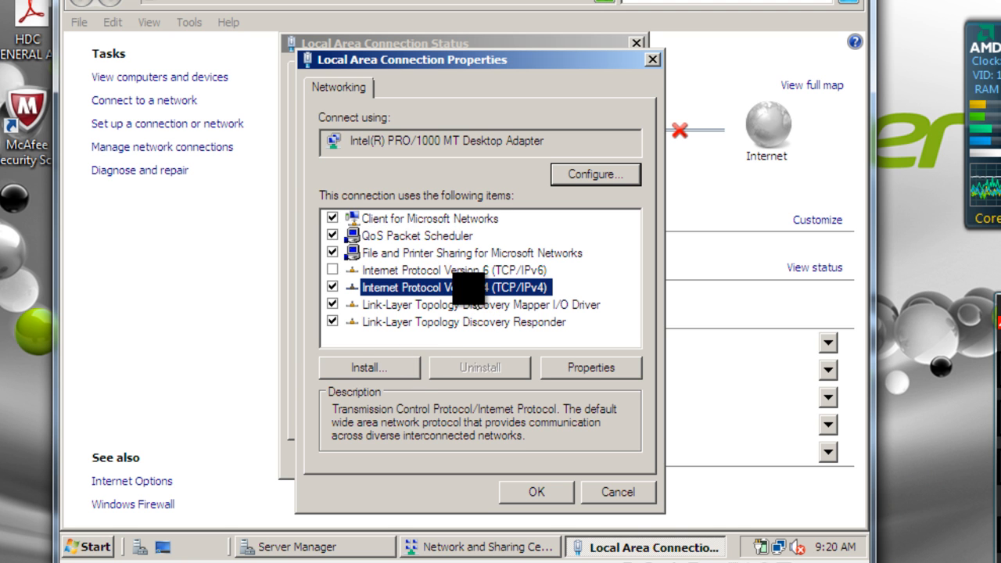
pyautogui.click(580, 367)
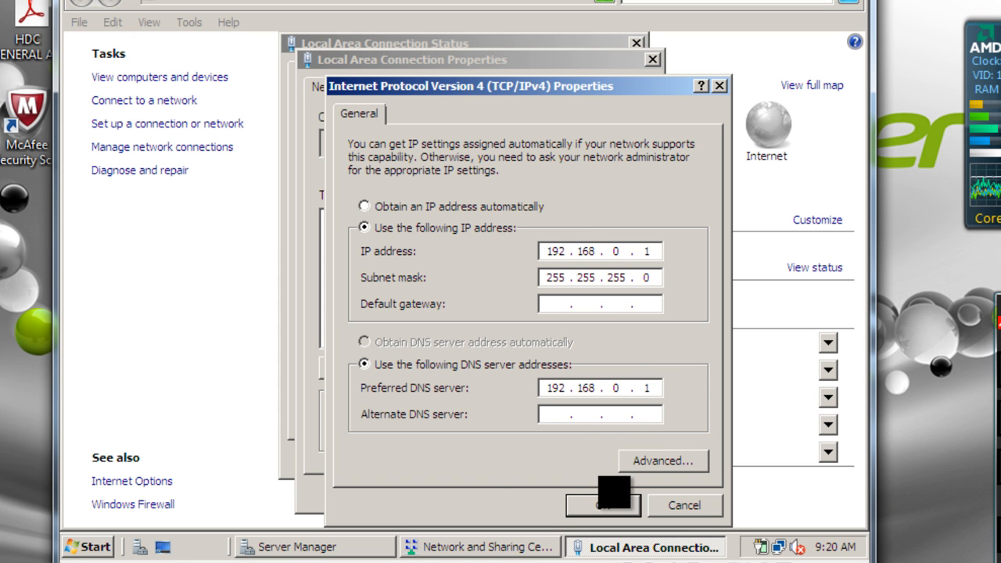
pyautogui.click(610, 506)
pyautogui.click(540, 492)
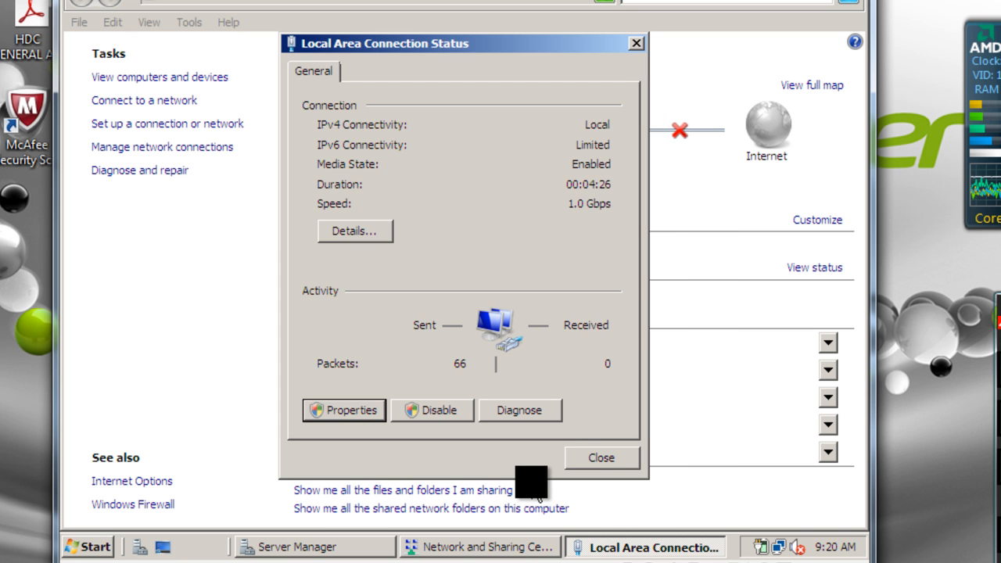
pyautogui.click(603, 459)
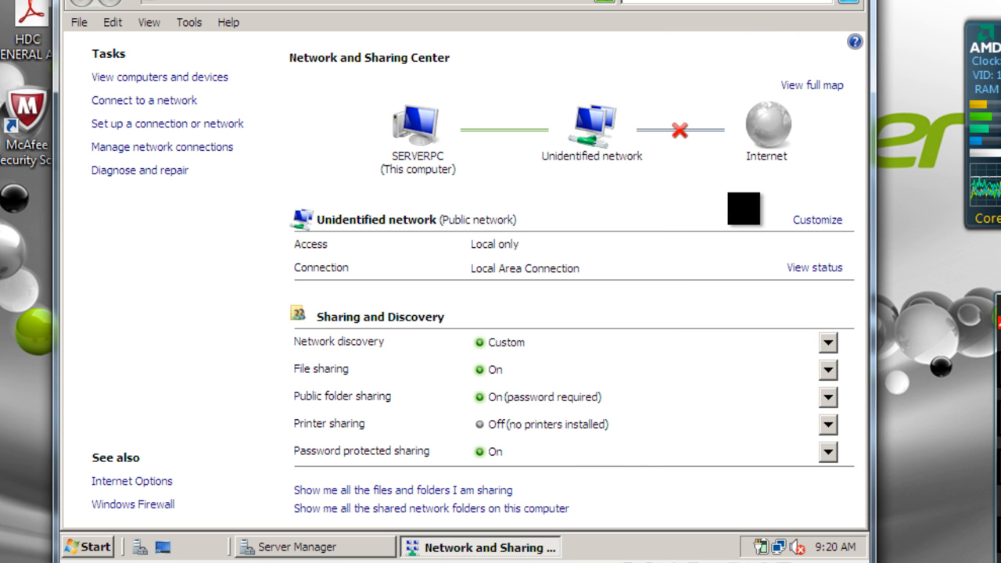
pyautogui.click(852, 0)
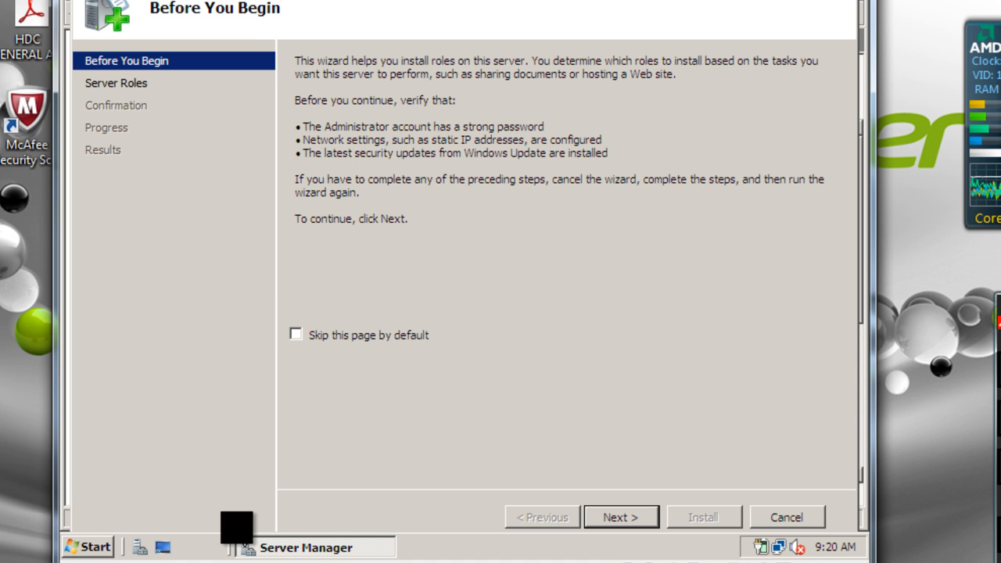
# - Reach Windows Update via Control Panel, turn on automatic updates, and open its Change settings page
pyautogui.click(776, 546)
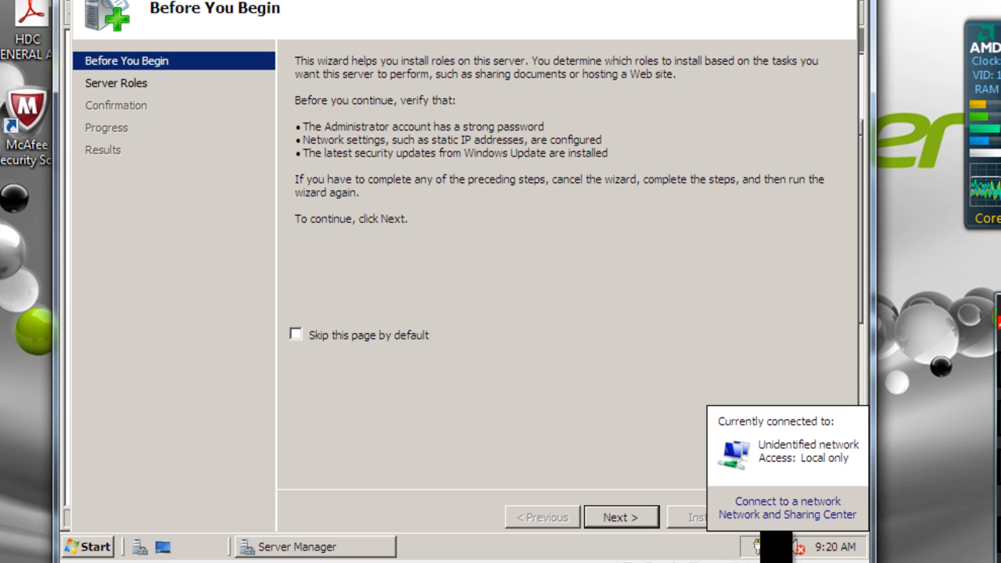
pyautogui.click(772, 516)
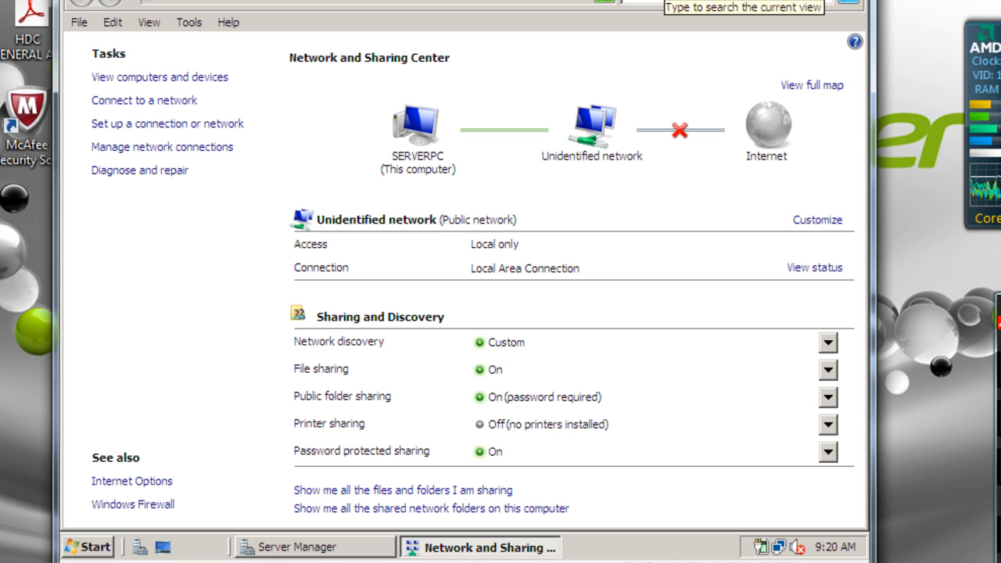
pyautogui.click(226, 3)
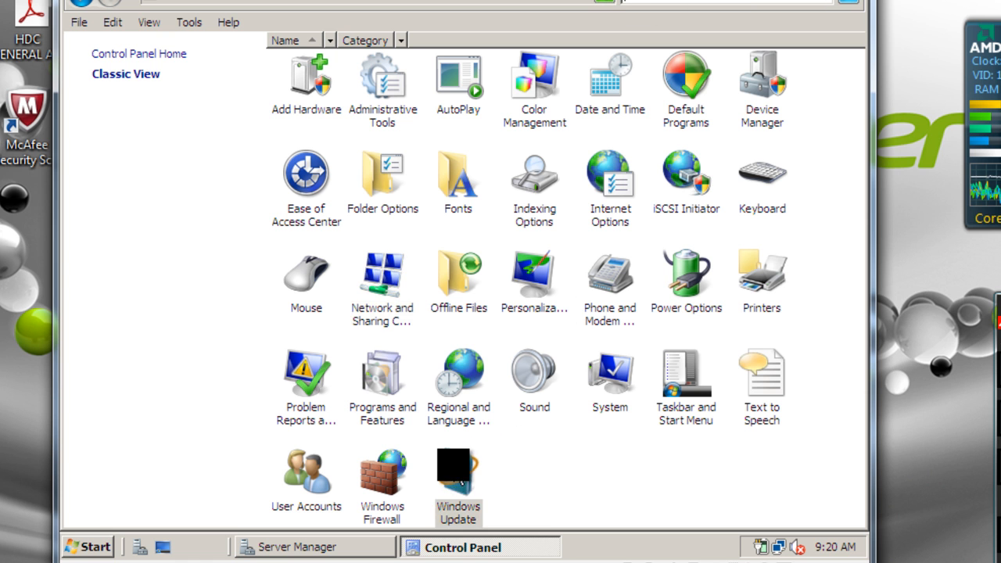
pyautogui.doubleClick(459, 473)
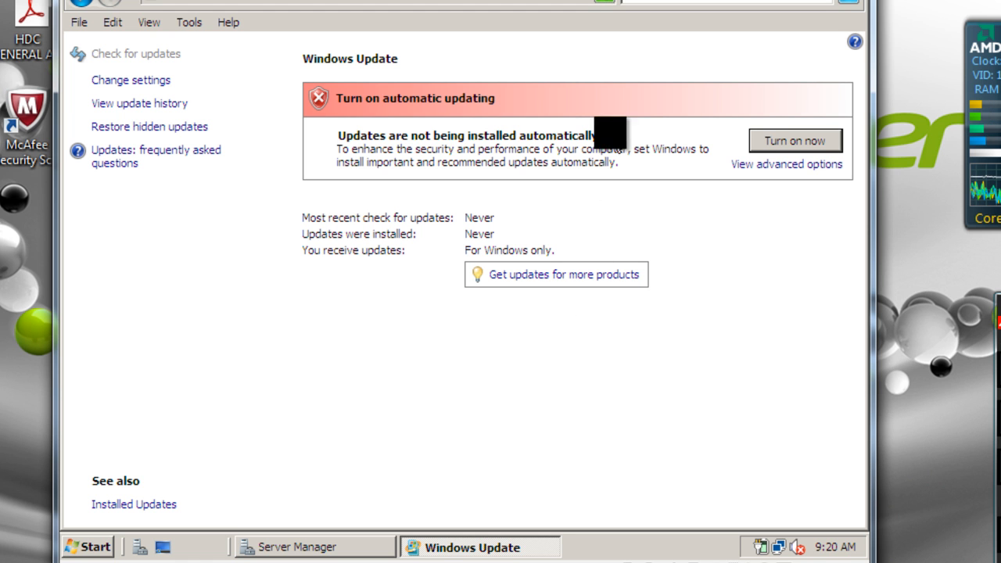
pyautogui.click(773, 142)
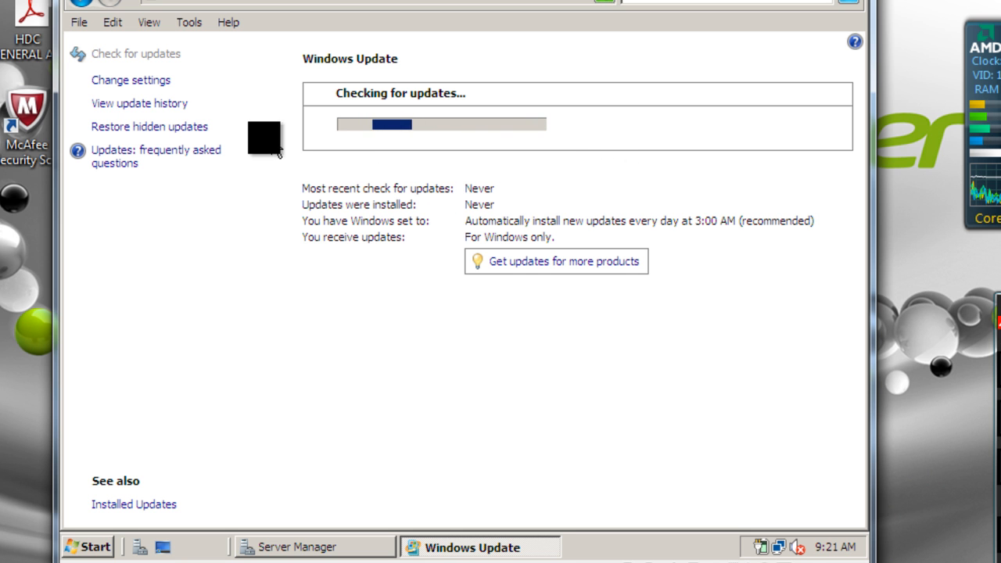
pyautogui.click(125, 81)
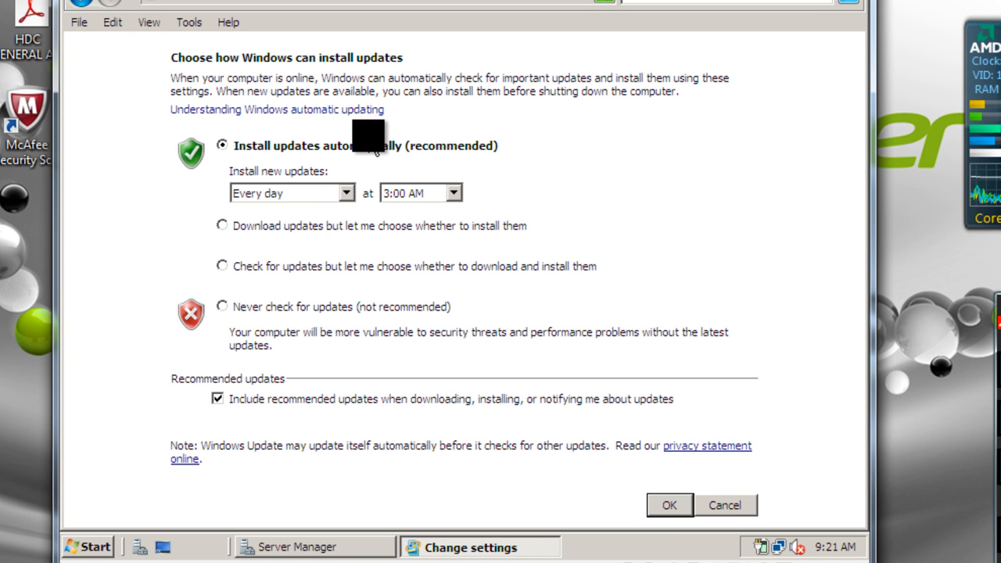
# - Set automatic updates to install daily at 3:00 PM, save, and close Windows Update
pyautogui.click(414, 196)
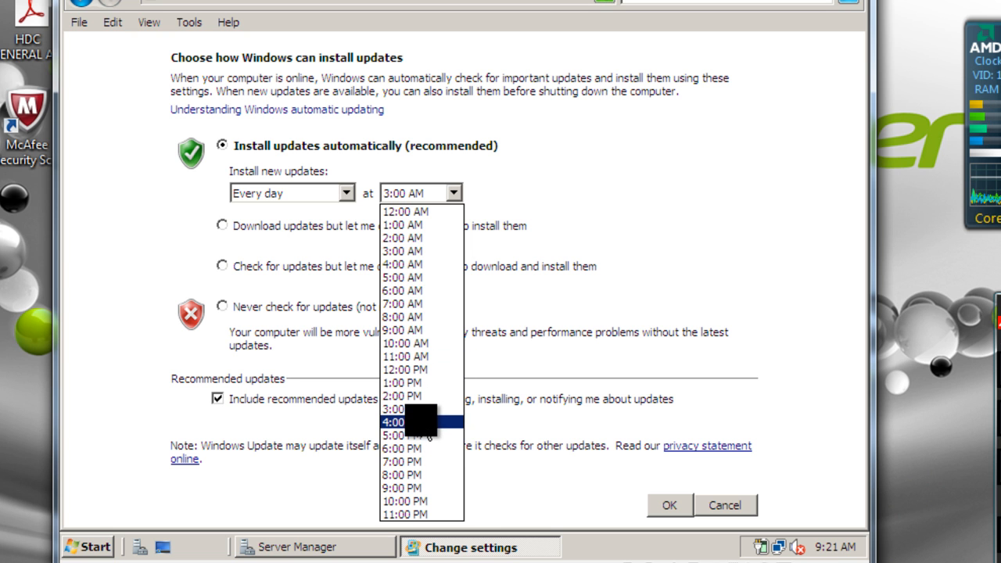
pyautogui.click(424, 409)
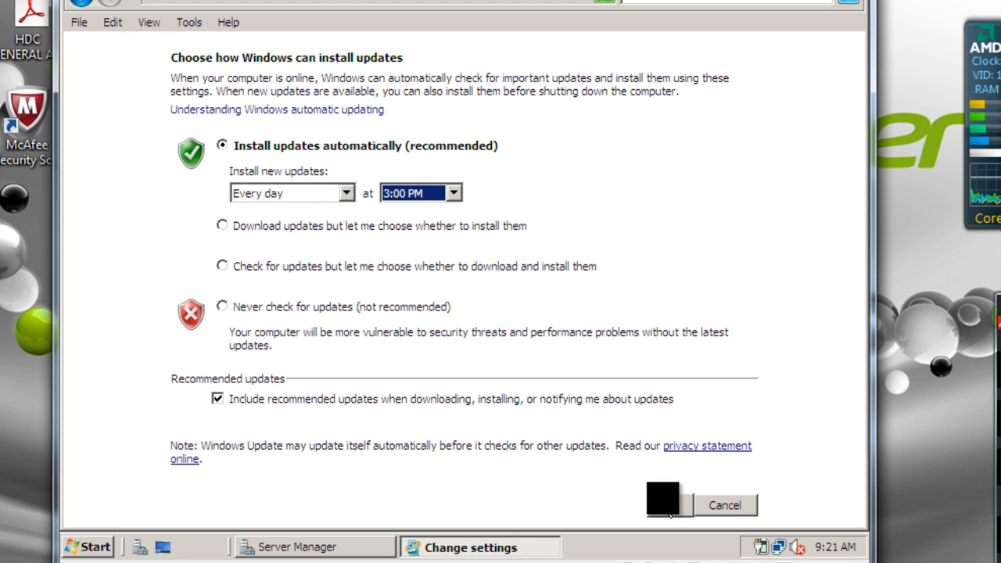
pyautogui.click(669, 507)
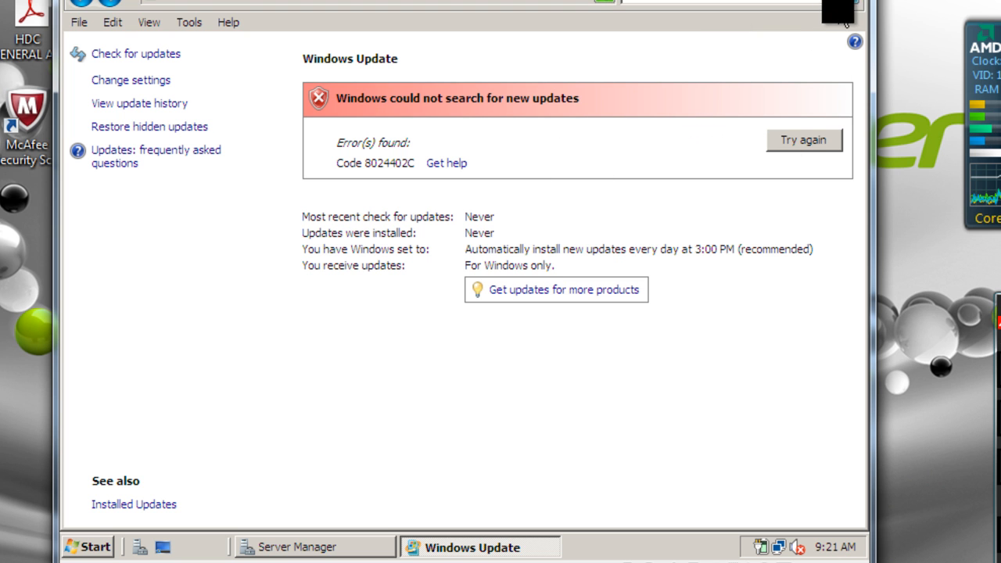
pyautogui.click(856, 1)
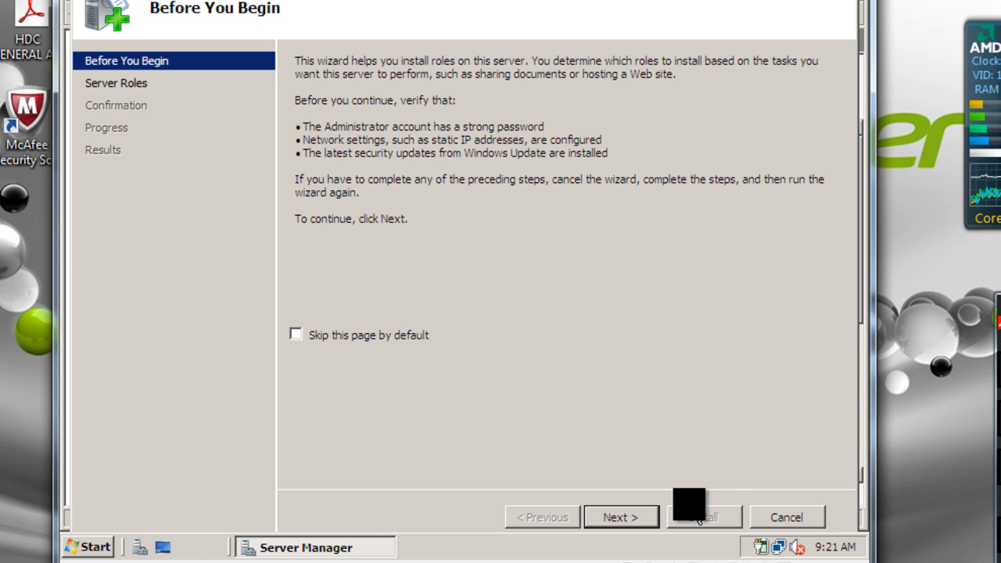
# - Check Active Directory Domain Services in the wizard's server roles list and continue to its introduction
pyautogui.click(615, 523)
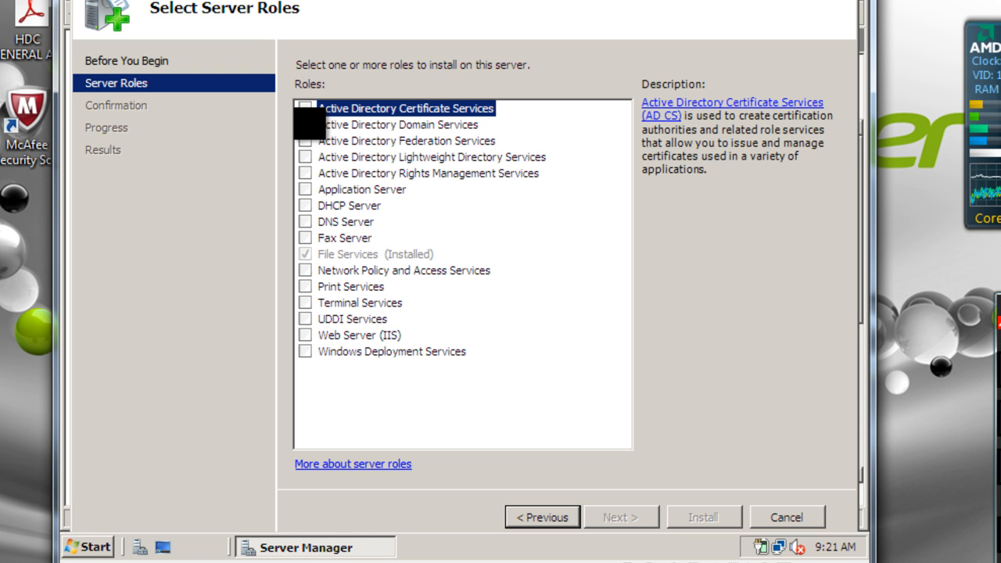
pyautogui.click(305, 125)
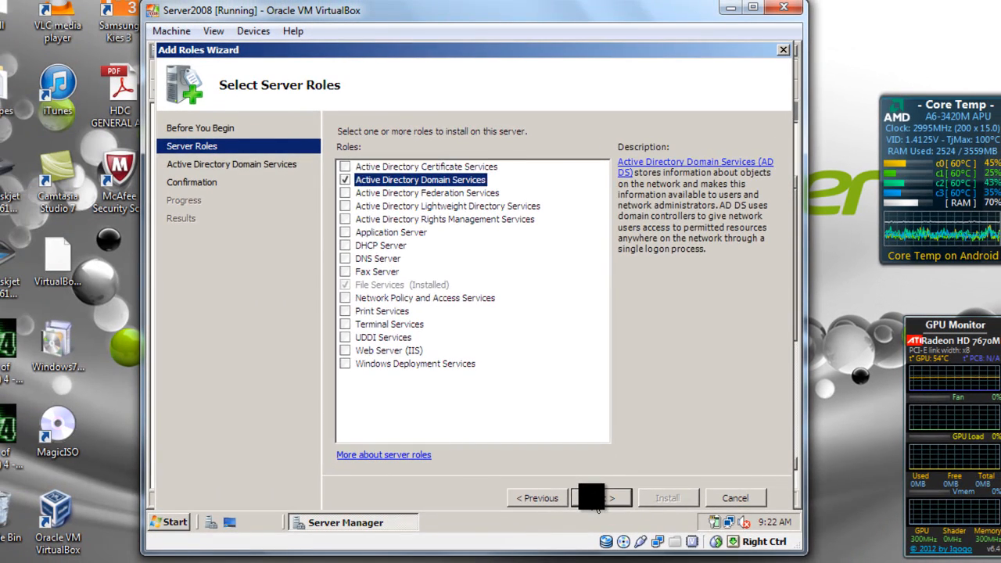
pyautogui.click(599, 499)
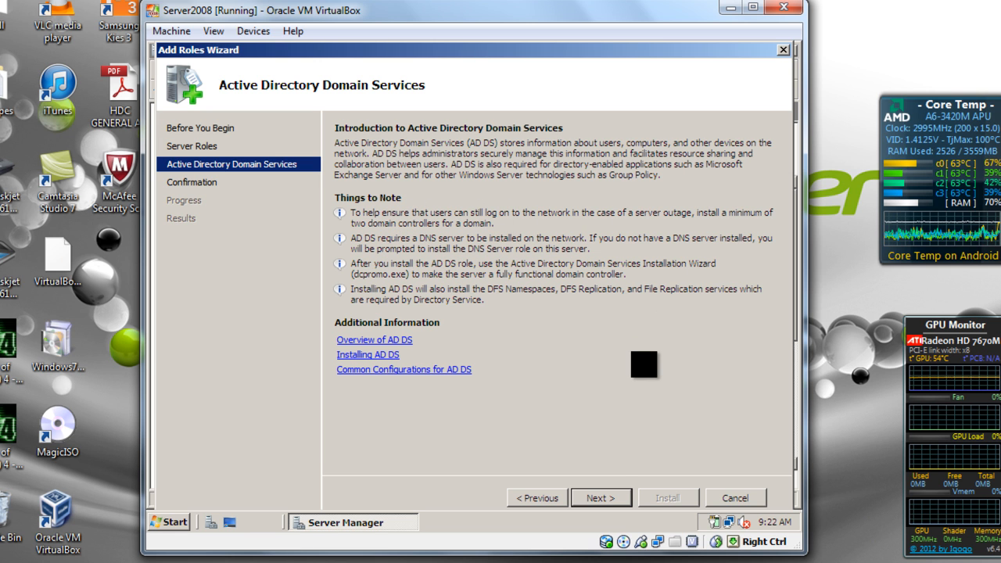
# - Advance past the AD DS introduction to the Confirm Installation Selections page
pyautogui.click(617, 497)
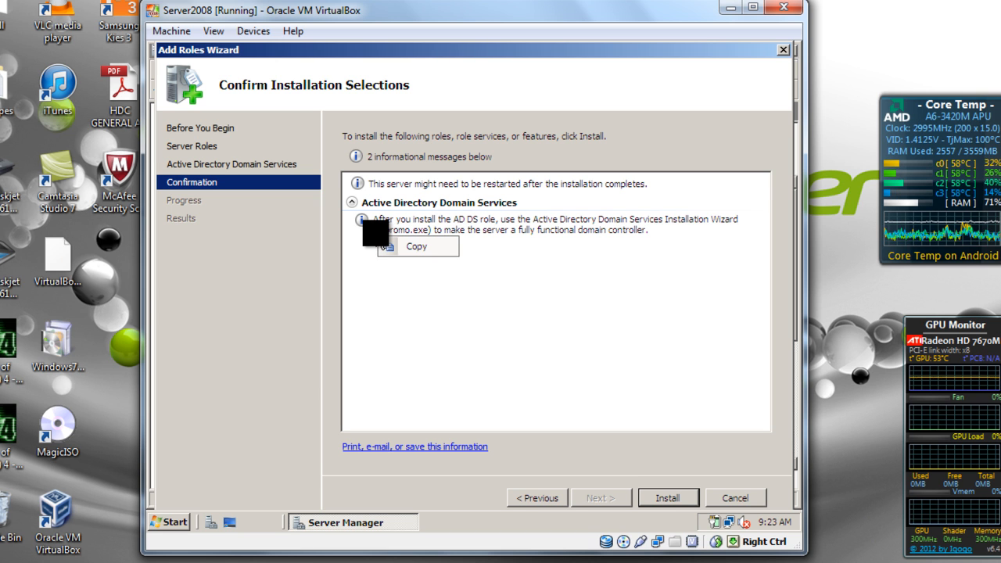
# - Dismiss the stray Copy menu and install the Active Directory Domain Services role
pyautogui.click(349, 240)
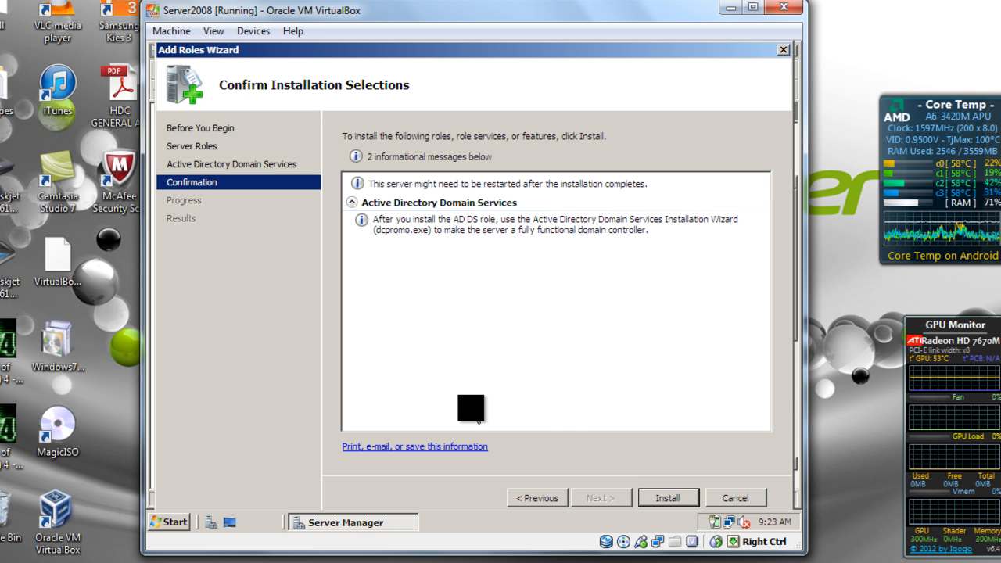
pyautogui.click(649, 498)
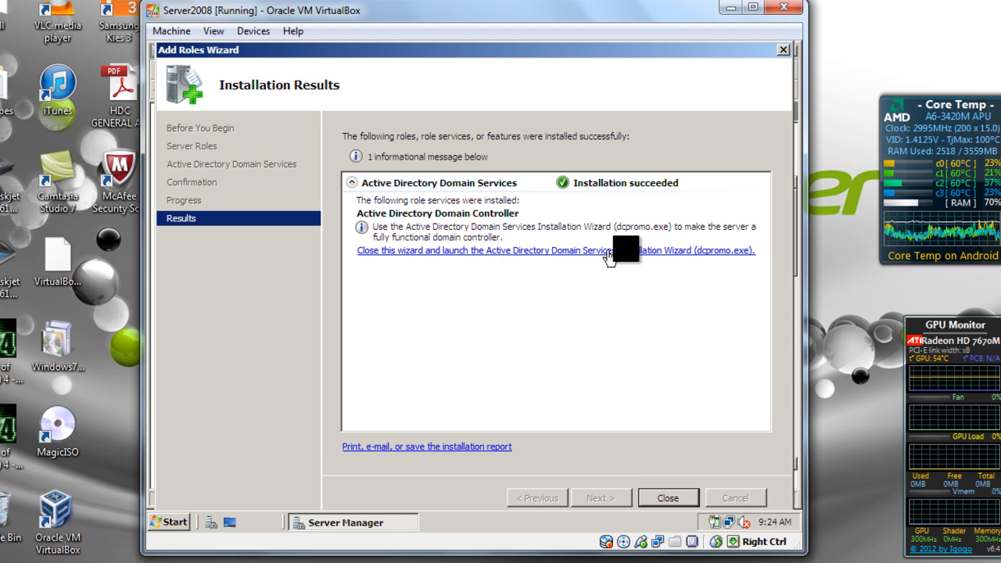
# - Close the finished Add Roles Wizard and minimize Server Manager to show the desktop
pyautogui.click(668, 510)
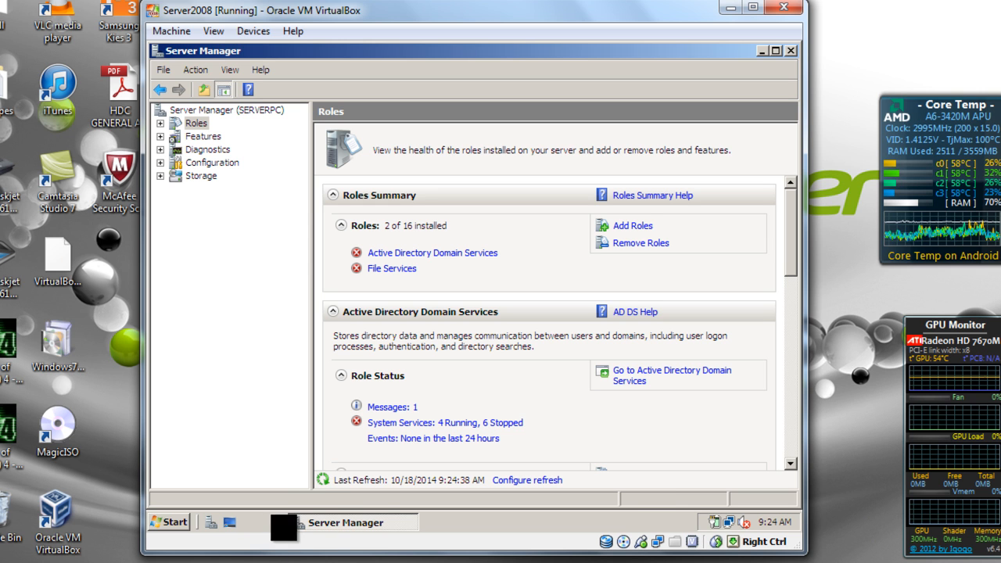
pyautogui.click(329, 523)
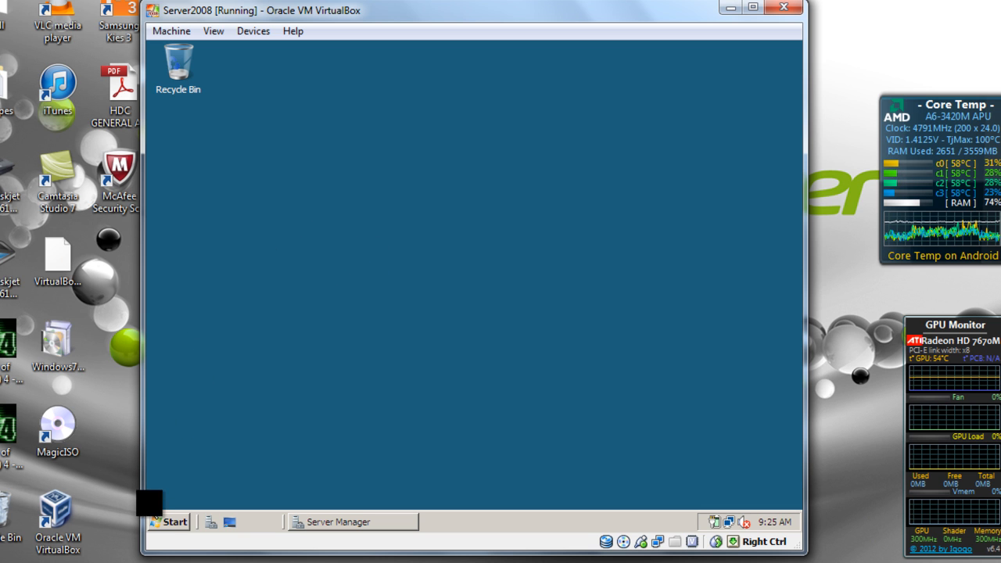
# - Run dcpromo from a Command Prompt on the server
pyautogui.click(168, 522)
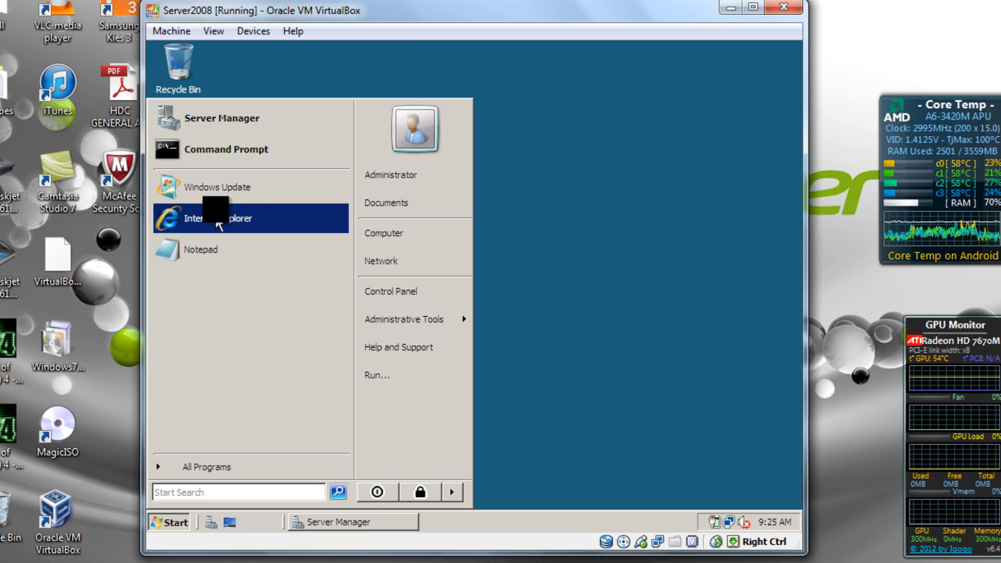
pyautogui.click(228, 162)
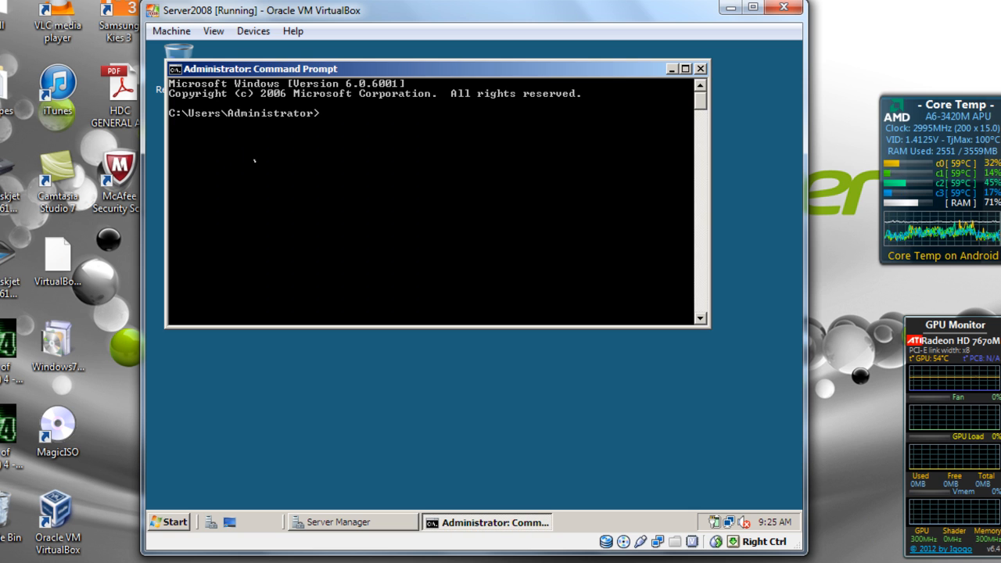
pyautogui.write('dcpromo')
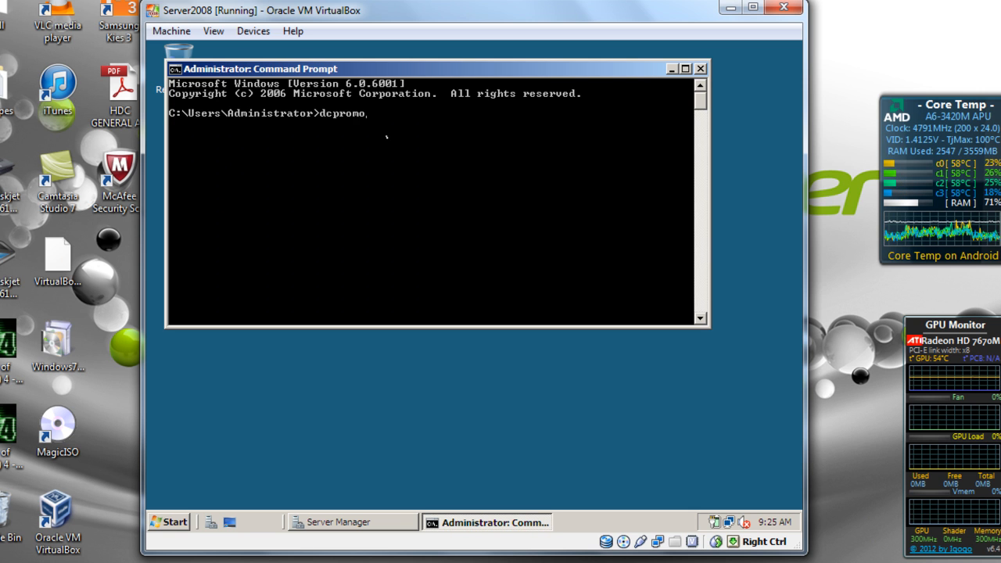
pyautogui.press('Return')
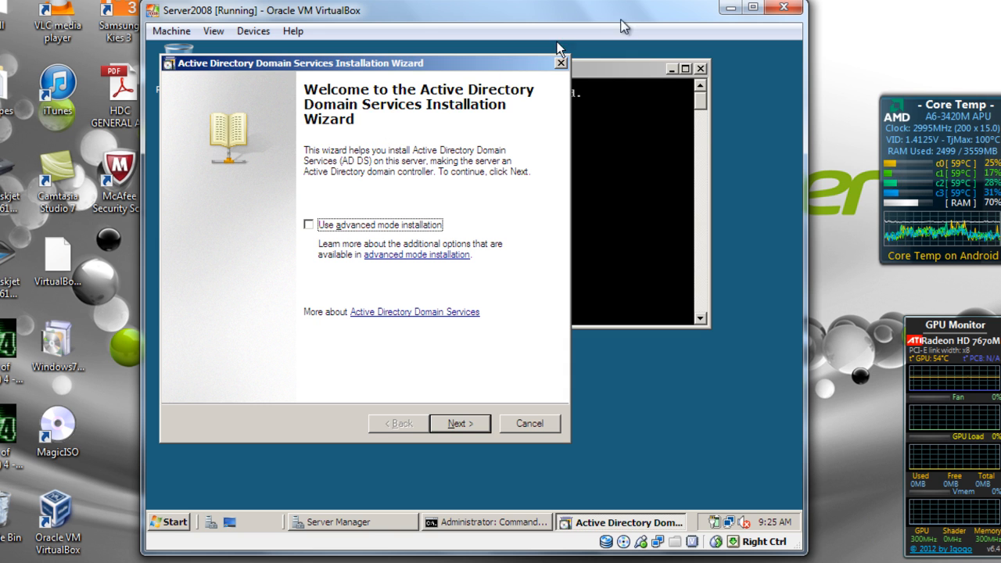
# - Pass the welcome and compatibility pages and choose Create a new domain in a new forest
pyautogui.click(672, 69)
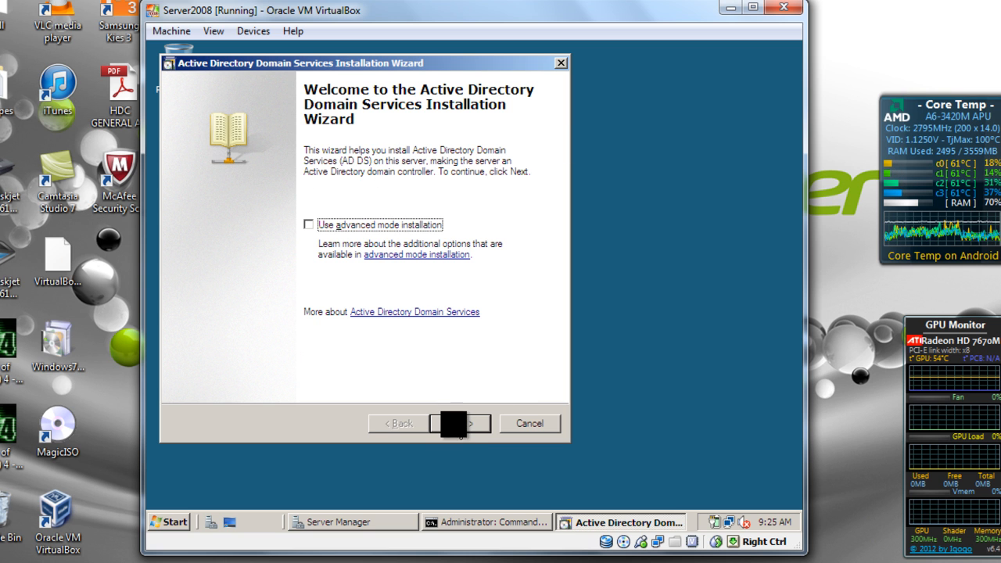
pyautogui.click(453, 424)
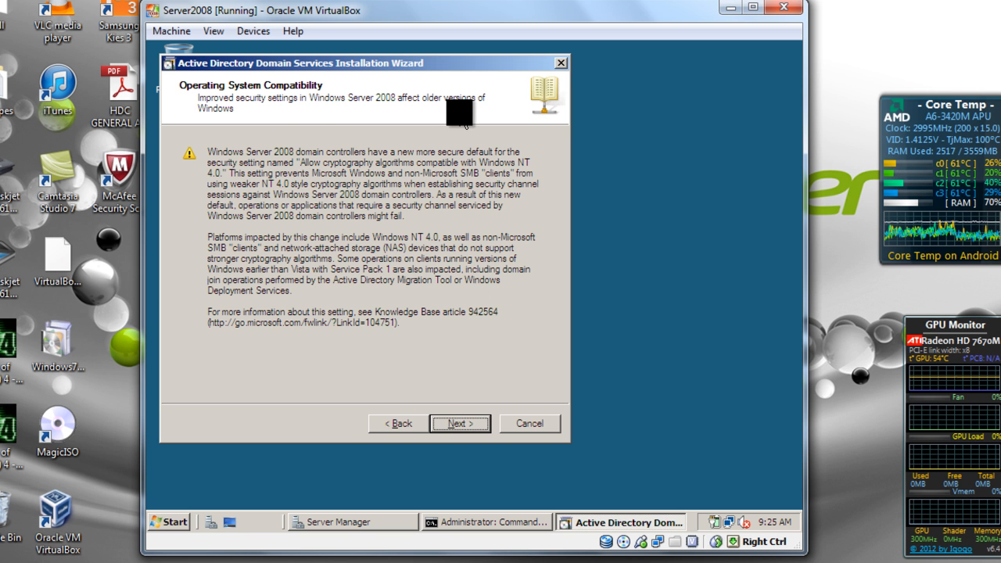
pyautogui.click(460, 423)
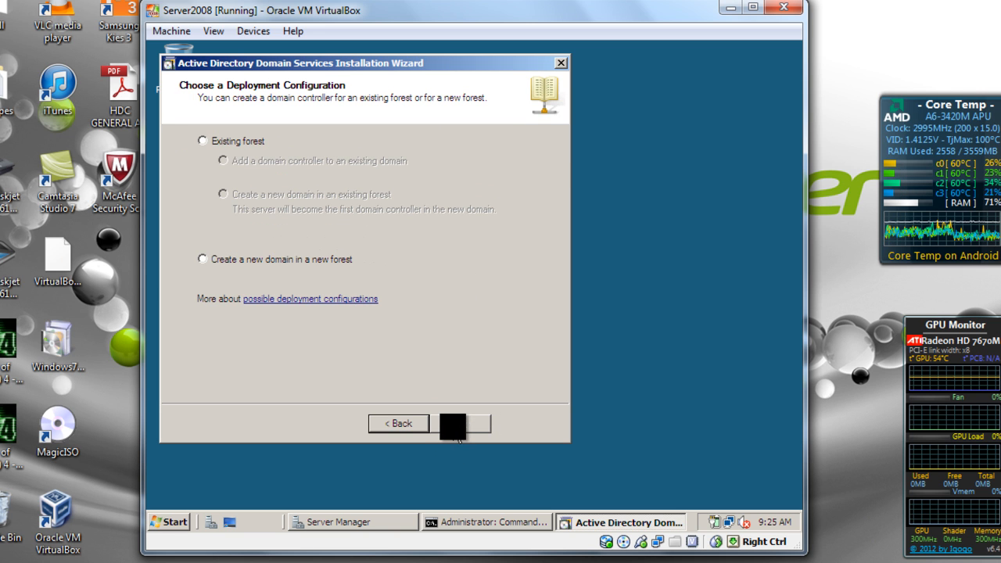
pyautogui.click(247, 258)
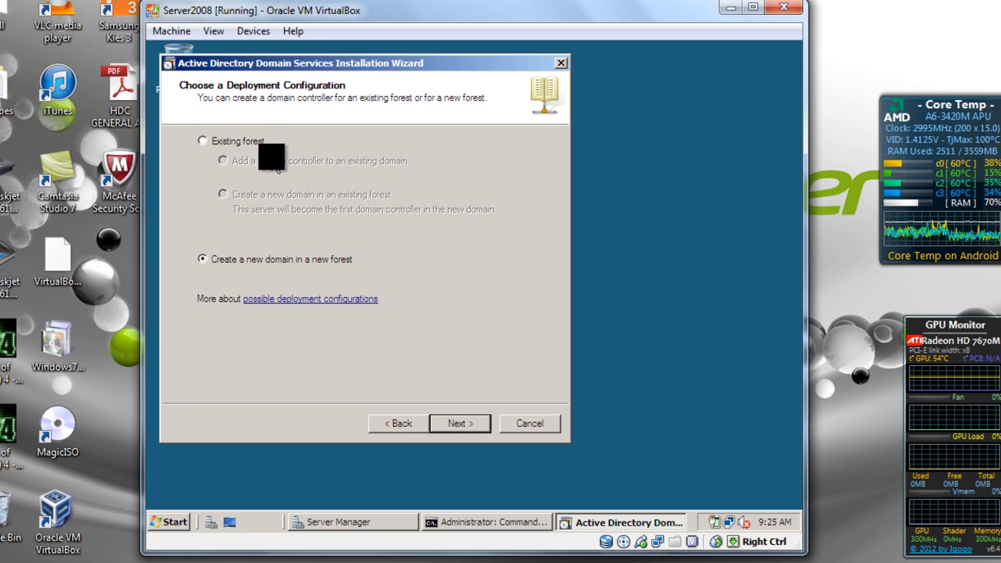
pyautogui.click(458, 426)
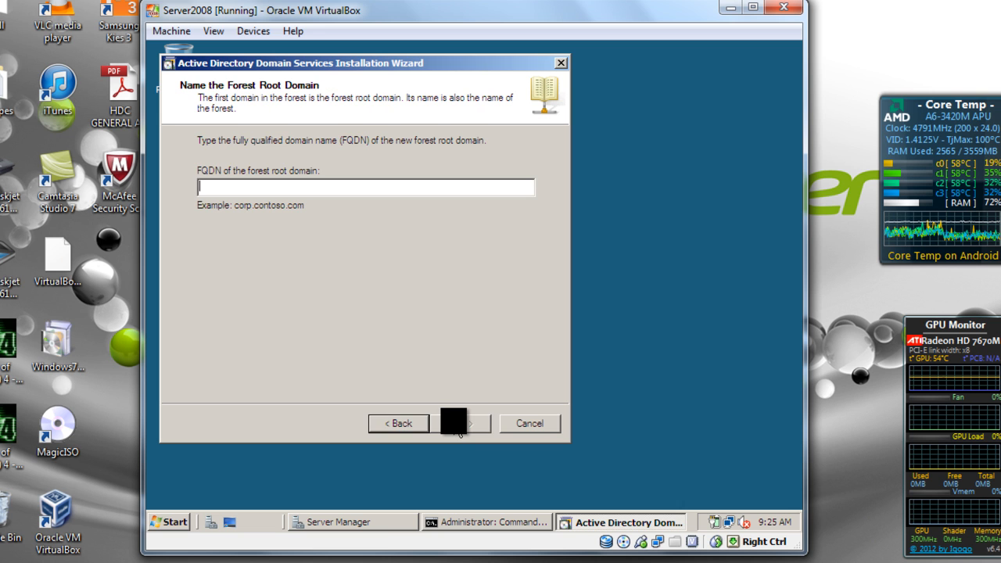
# - Enter swest.com as the forest root domain FQDN and continue
pyautogui.write('sw')
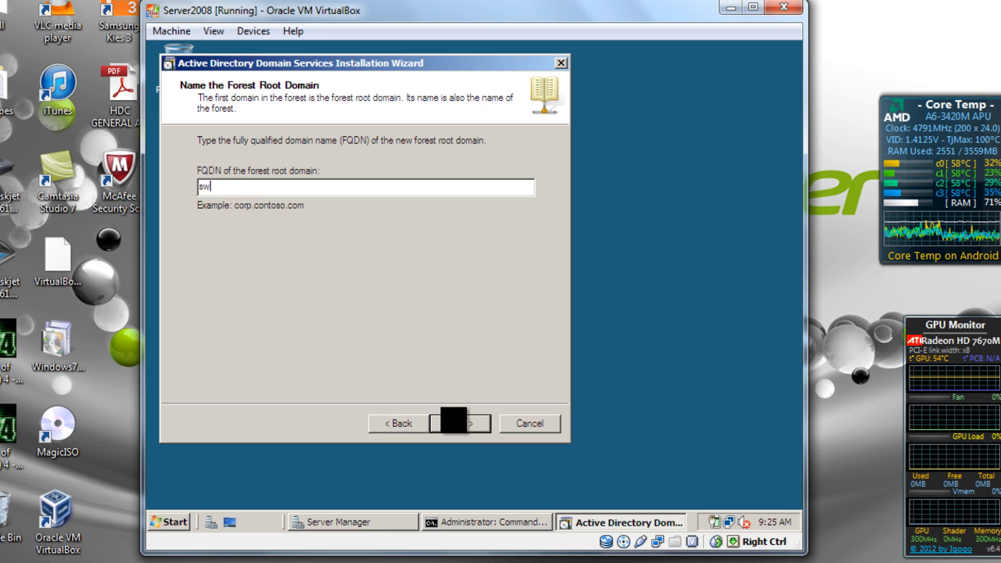
pyautogui.write('est.com')
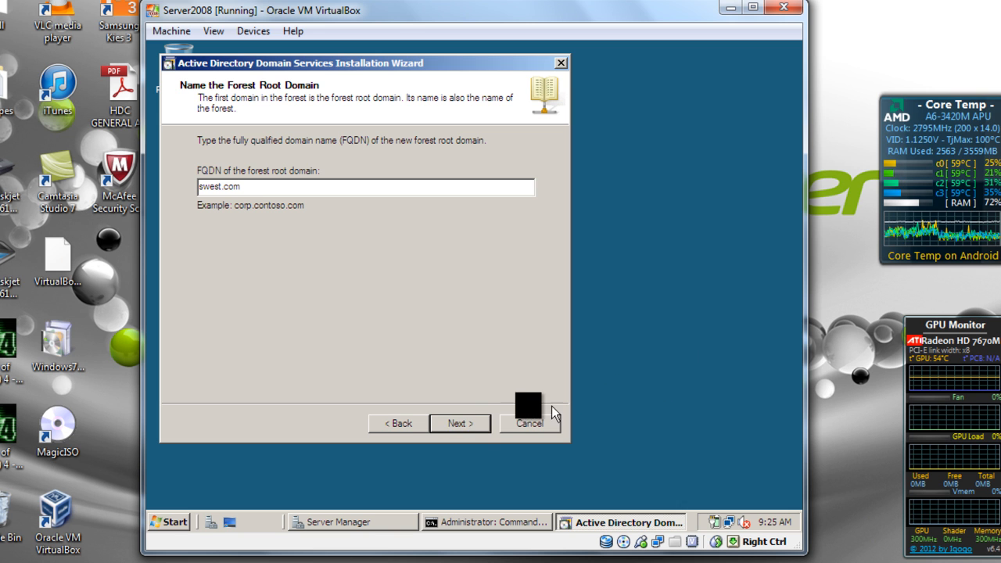
pyautogui.click(473, 429)
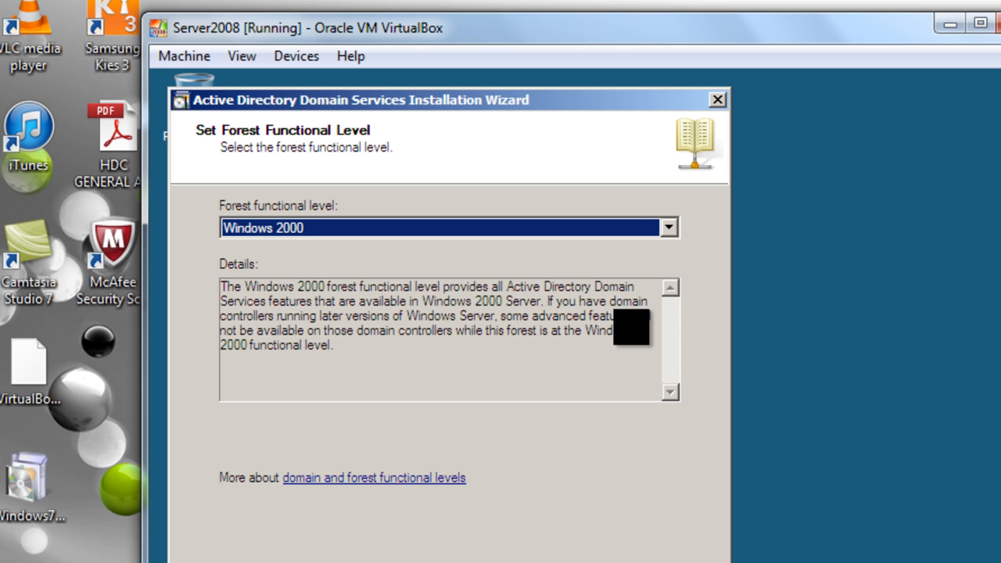
# - Change the forest functional level from Windows 2000 to Windows Server 2008 and continue
pyautogui.click(385, 227)
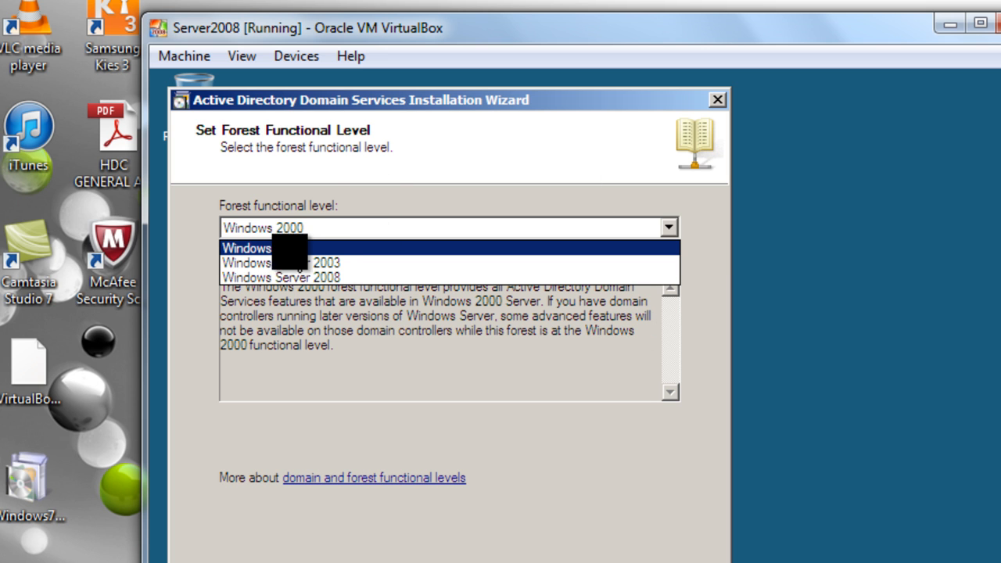
pyautogui.click(400, 202)
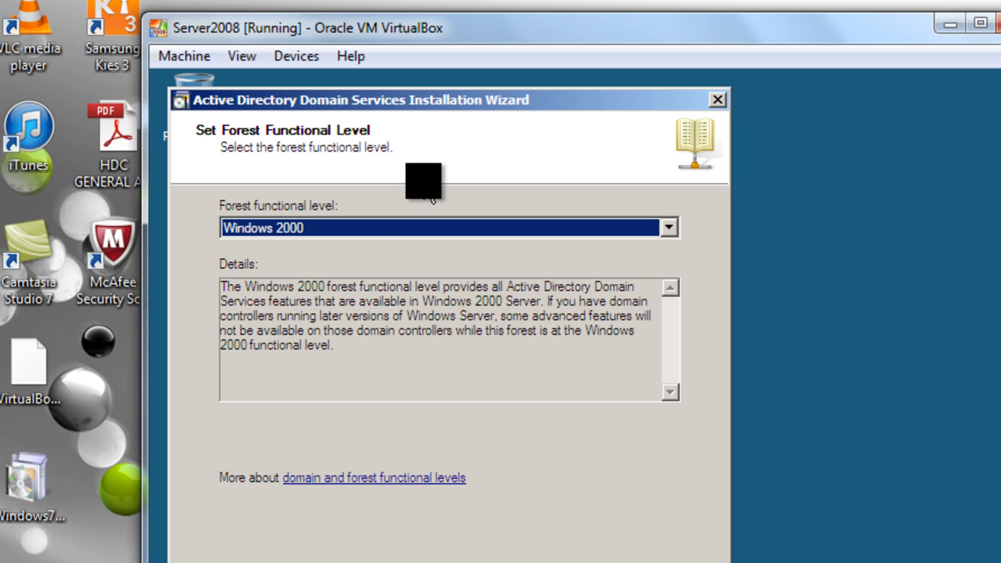
pyautogui.click(370, 230)
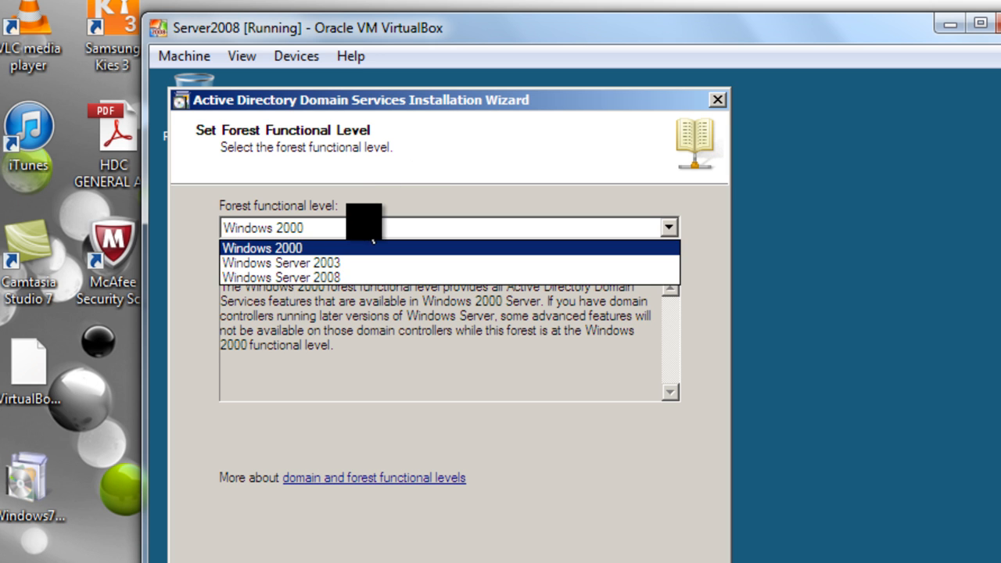
pyautogui.click(344, 277)
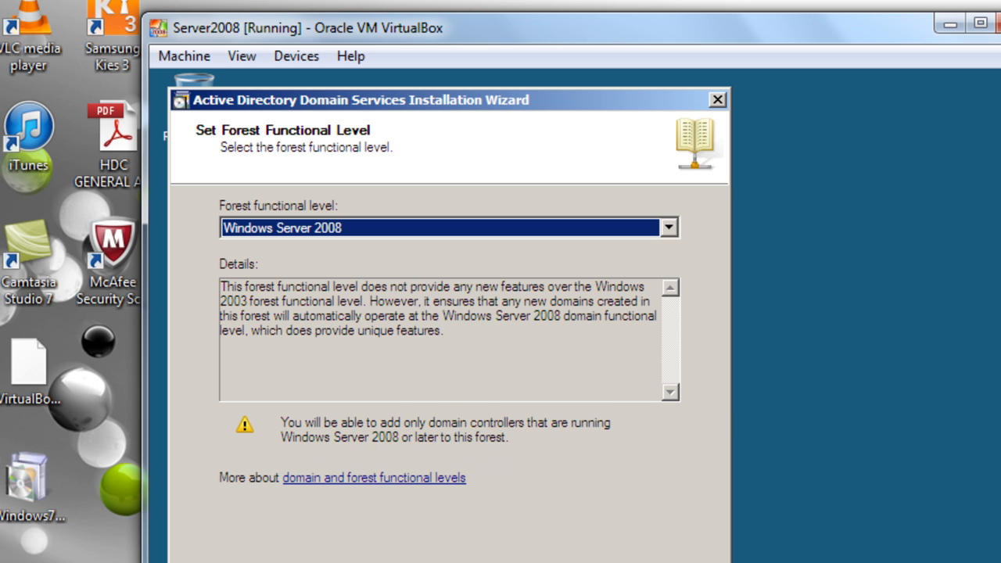
pyautogui.click(578, 562)
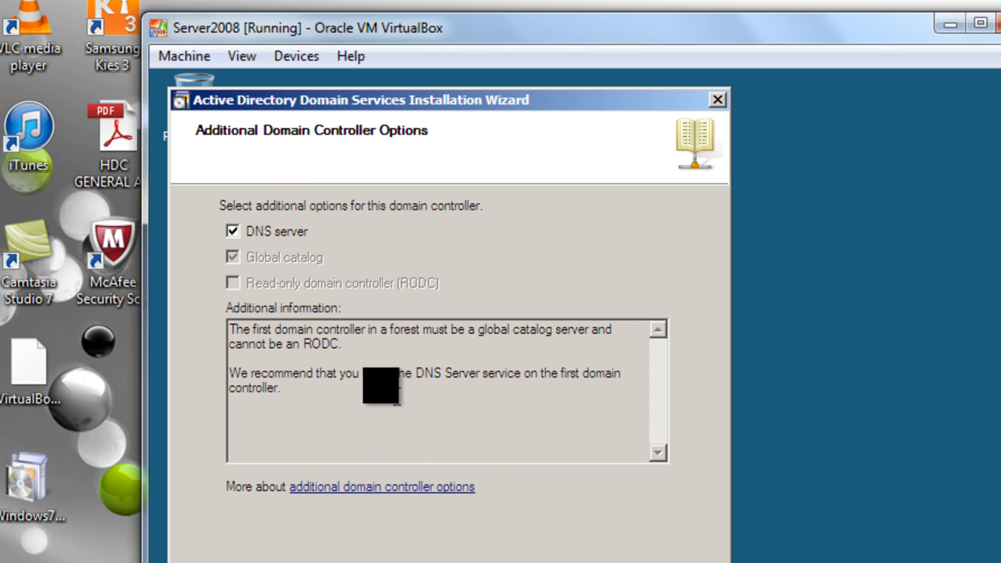
# - Keep the DNS server option checked and accept the DNS delegation warning
pyautogui.moveTo(335, 374); pyautogui.dragTo(567, 398)
pyautogui.click(568, 398)
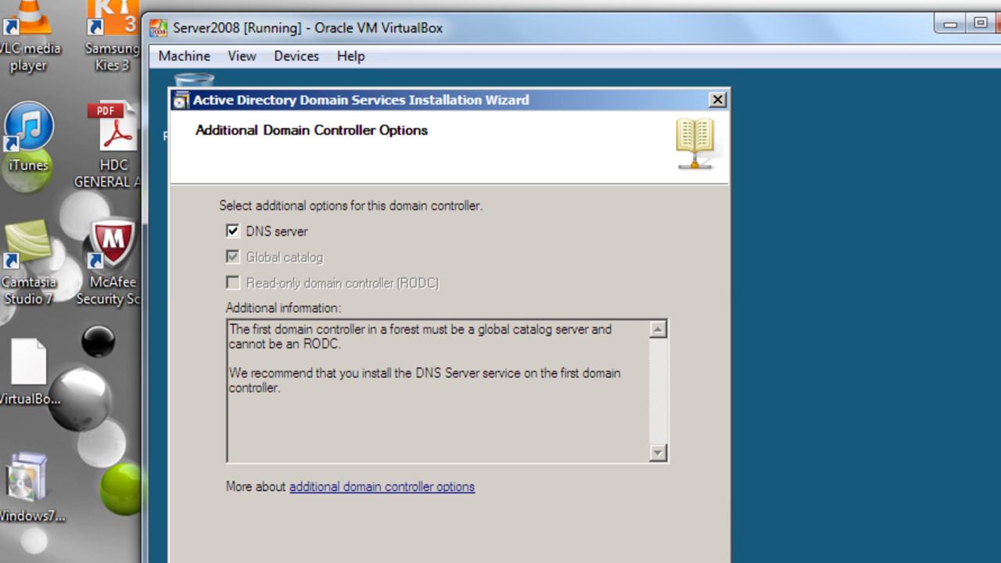
pyautogui.click(549, 562)
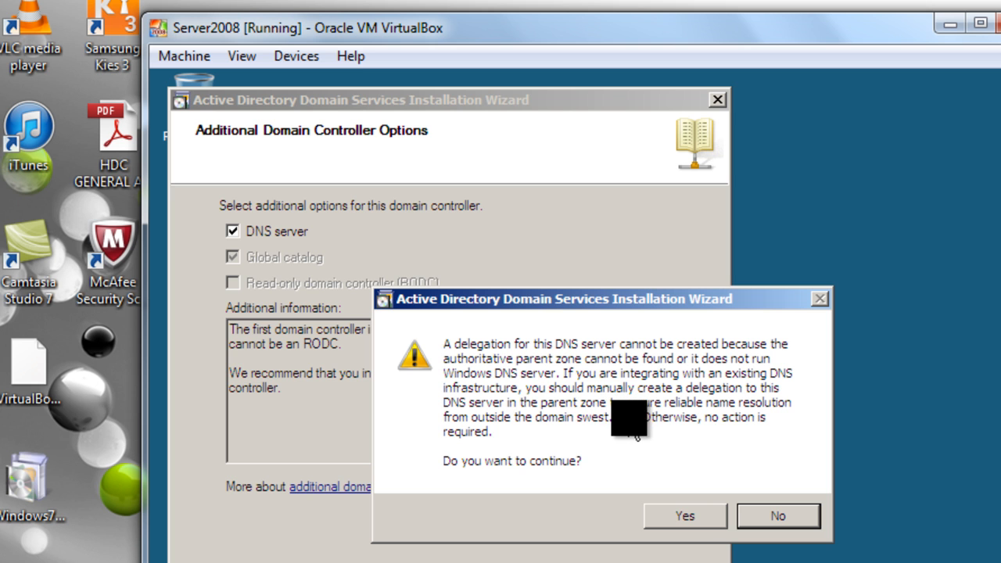
pyautogui.click(666, 516)
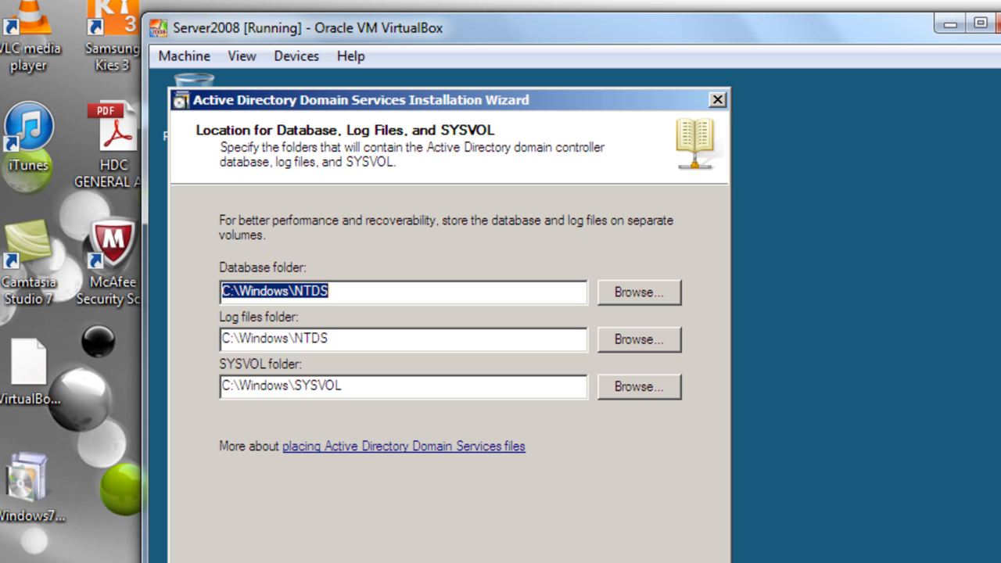
# - Keep the default database, log and SYSVOL folders, then enter and confirm the Restore Mode password
pyautogui.click(583, 562)
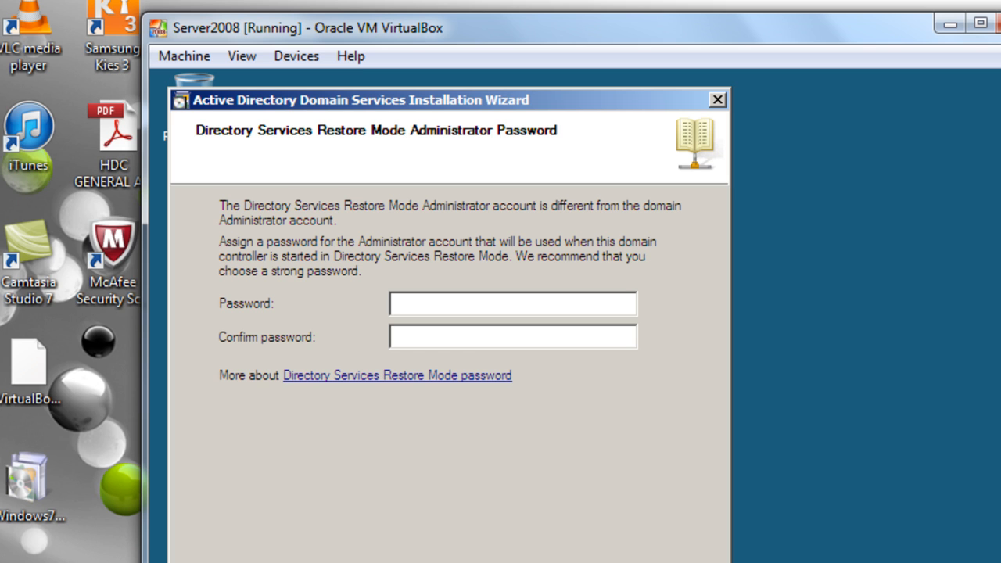
pyautogui.write('P@ssw0rd')
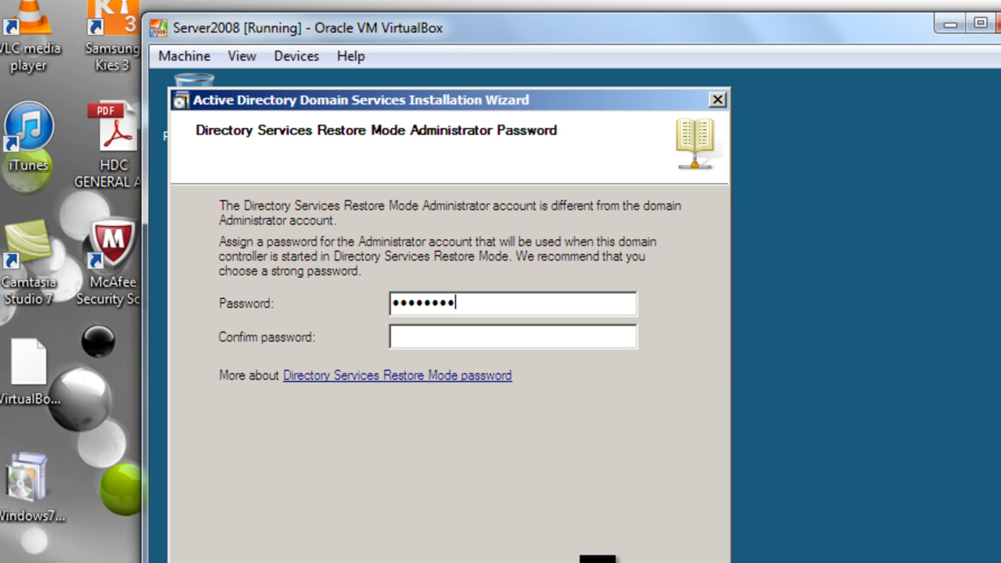
pyautogui.write('1234')
pyautogui.press('Tab')
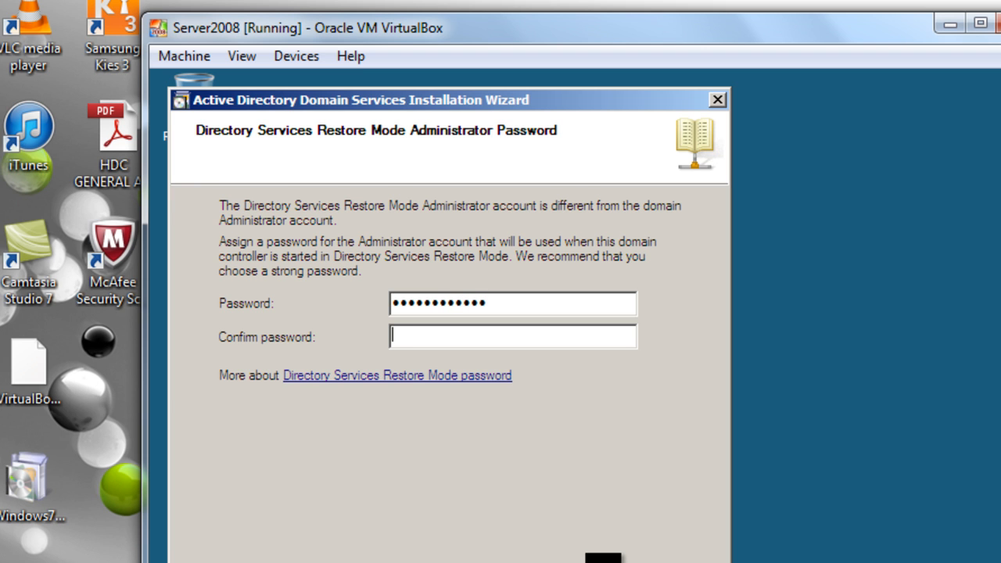
pyautogui.write('P@ssw0rd1234')
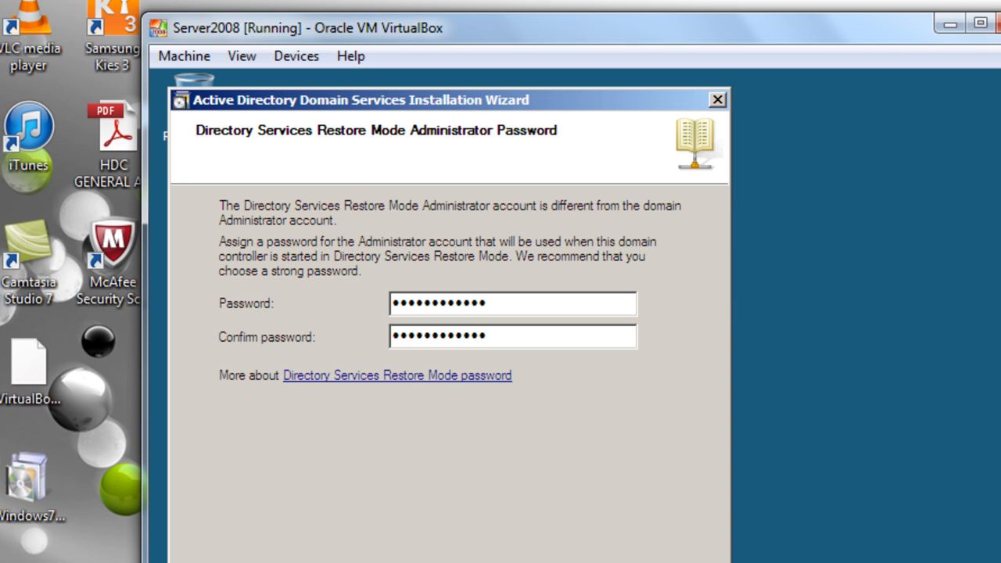
pyautogui.press('Return')
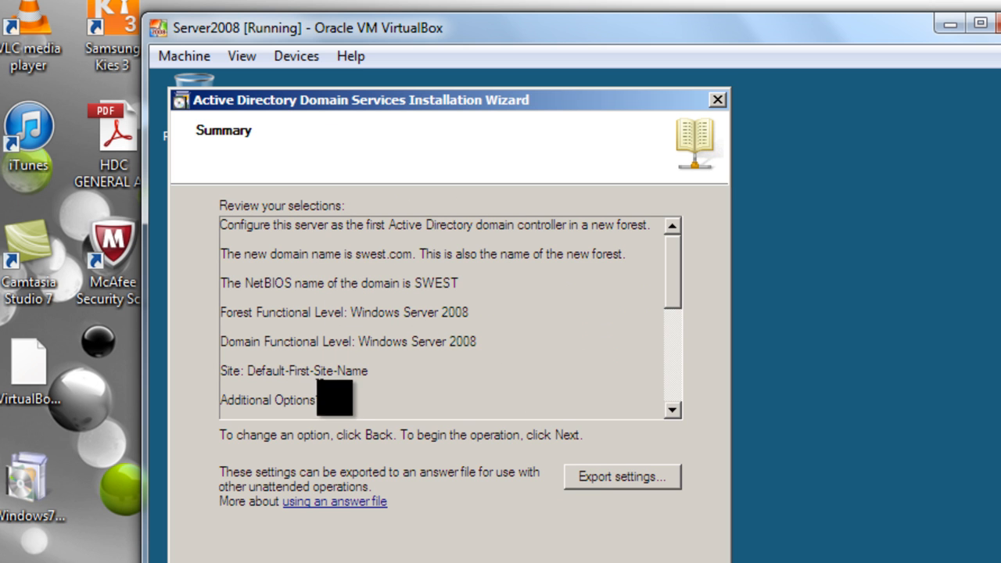
# - Scroll through the swest.com summary and begin the Active Directory configuration
pyautogui.moveTo(671, 303); pyautogui.dragTo(657, 358)
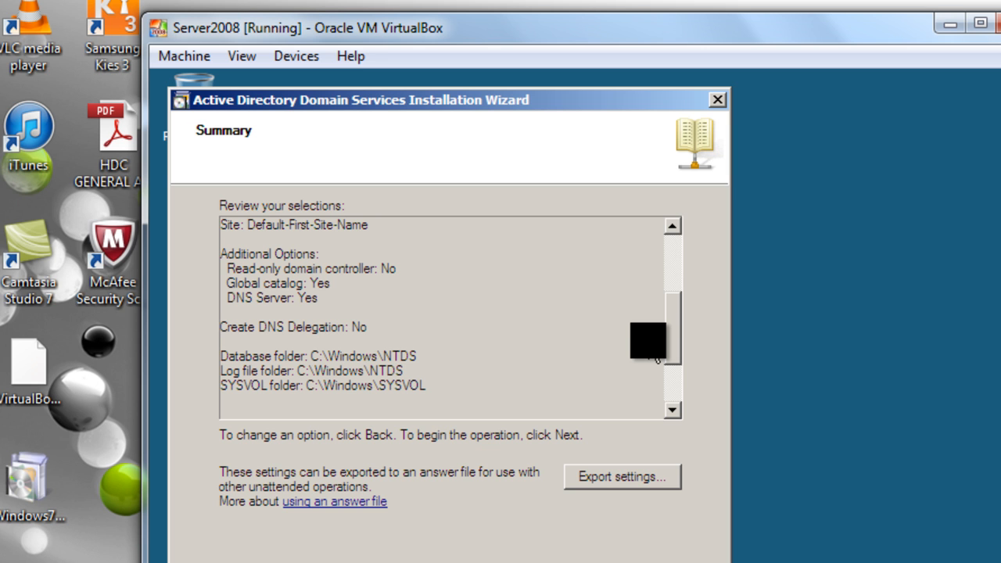
pyautogui.moveTo(657, 358); pyautogui.dragTo(649, 401)
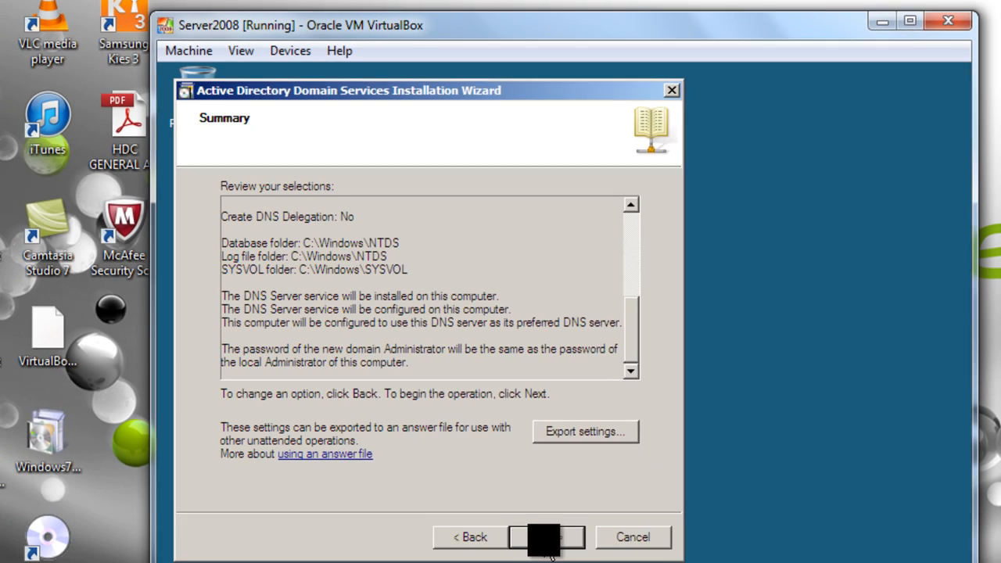
pyautogui.click(543, 537)
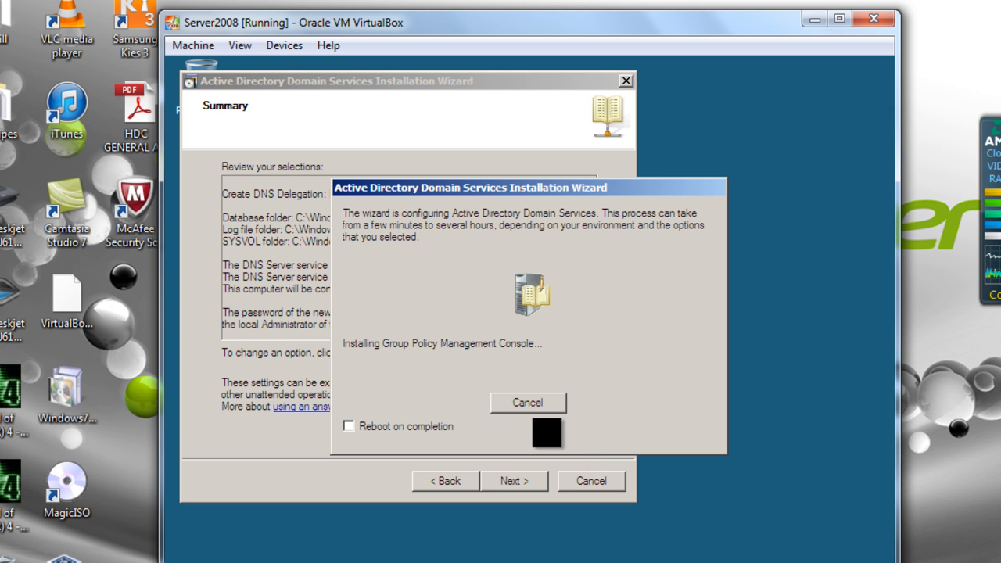
# - Wait for Active Directory configuration to finish and show the swest.com completion page
pyautogui.moveTo(554, 194)
pyautogui.mouseDown()
pyautogui.moveTo(729, 189)
pyautogui.moveTo(669, 280)
pyautogui.moveTo(560, 204)
pyautogui.mouseUp()
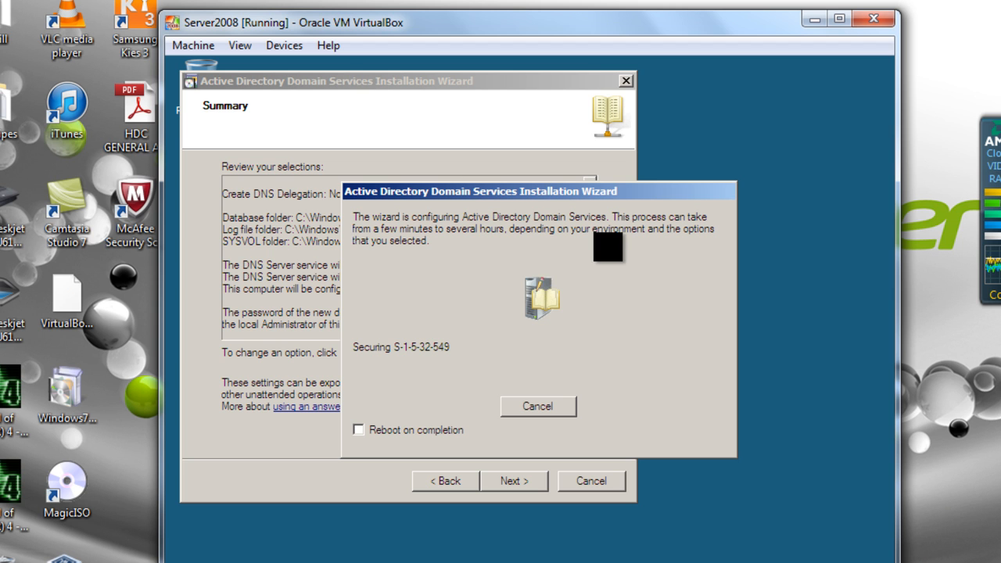
pyautogui.click(415, 561)
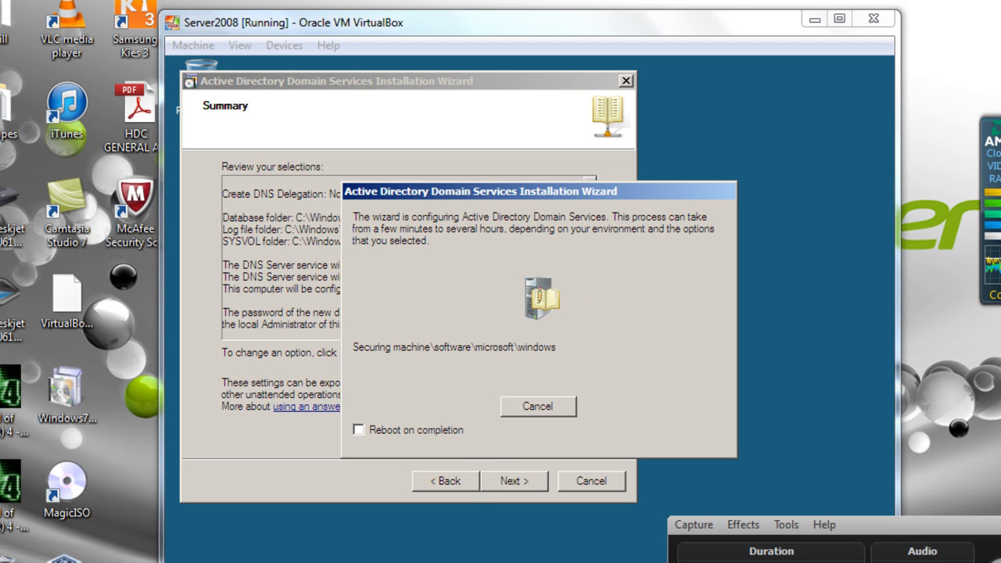
pyautogui.click(423, 560)
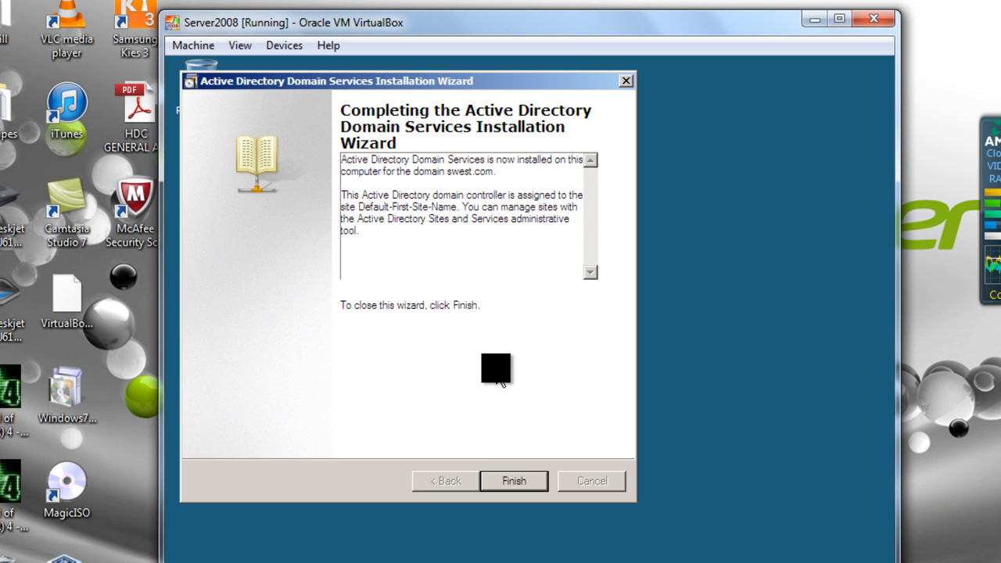
# - Finish the wizard and choose Restart Now to reboot the server
pyautogui.click(513, 481)
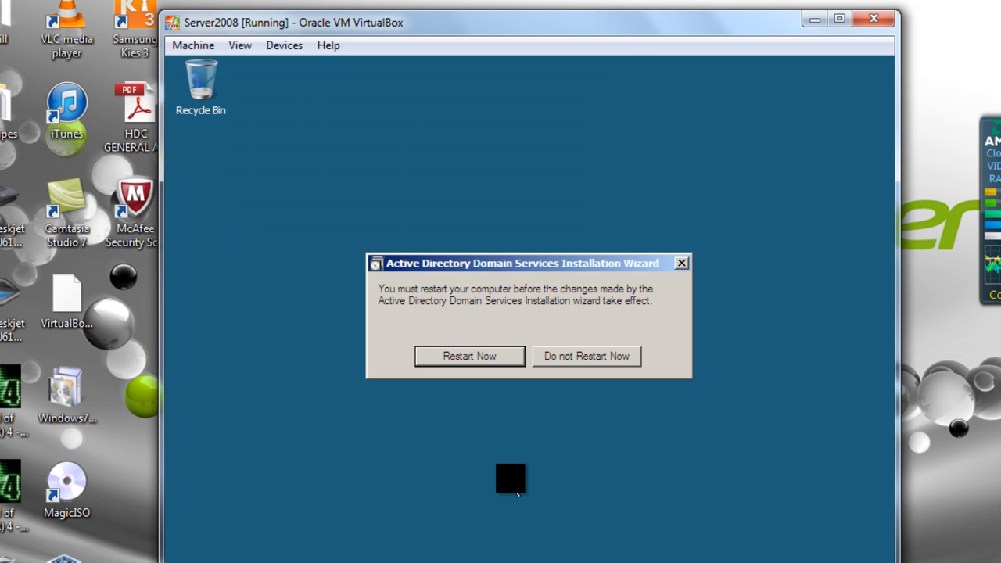
pyautogui.click(462, 358)
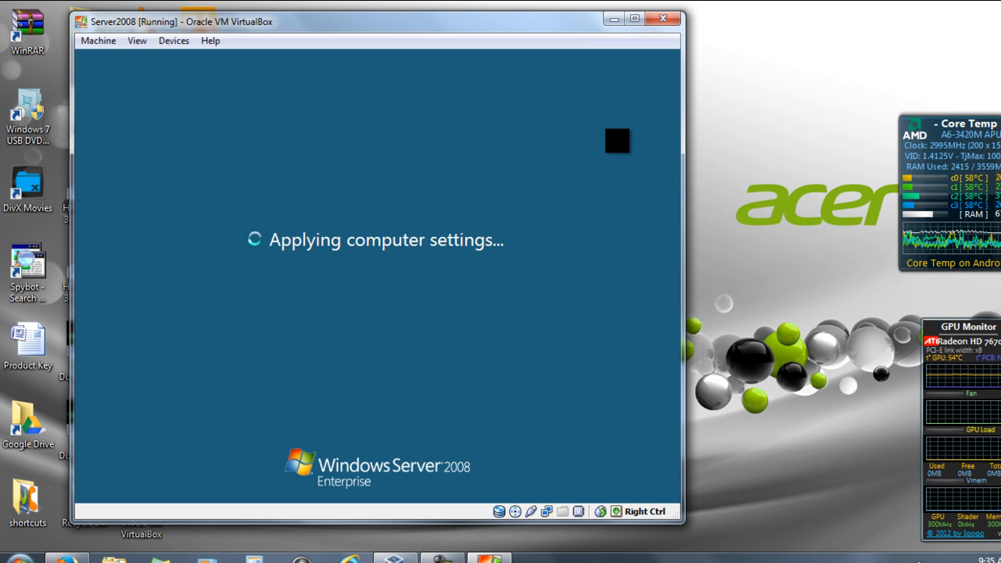
# - Wait through 'Applying computer settings' until the SWEST\Administrator logon screen appears
pyautogui.click(443, 557)
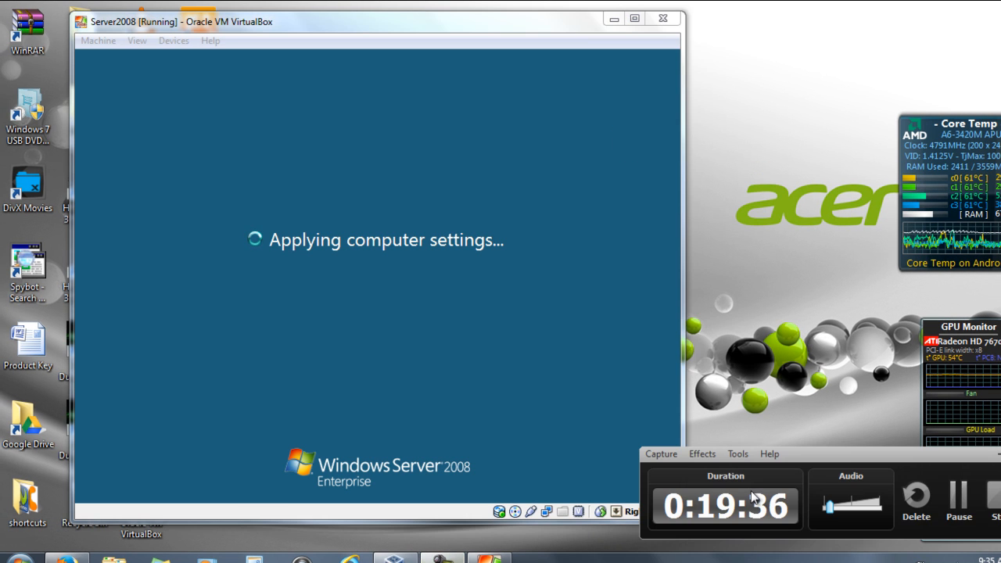
pyautogui.click(959, 508)
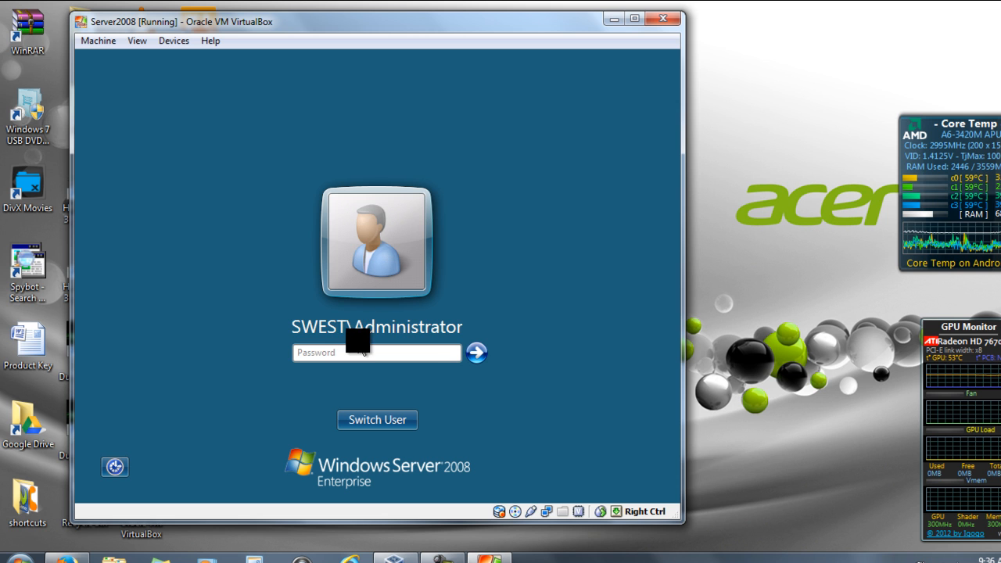
# - Log on to the server as the SWEST domain Administrator with the account password
pyautogui.click(409, 353)
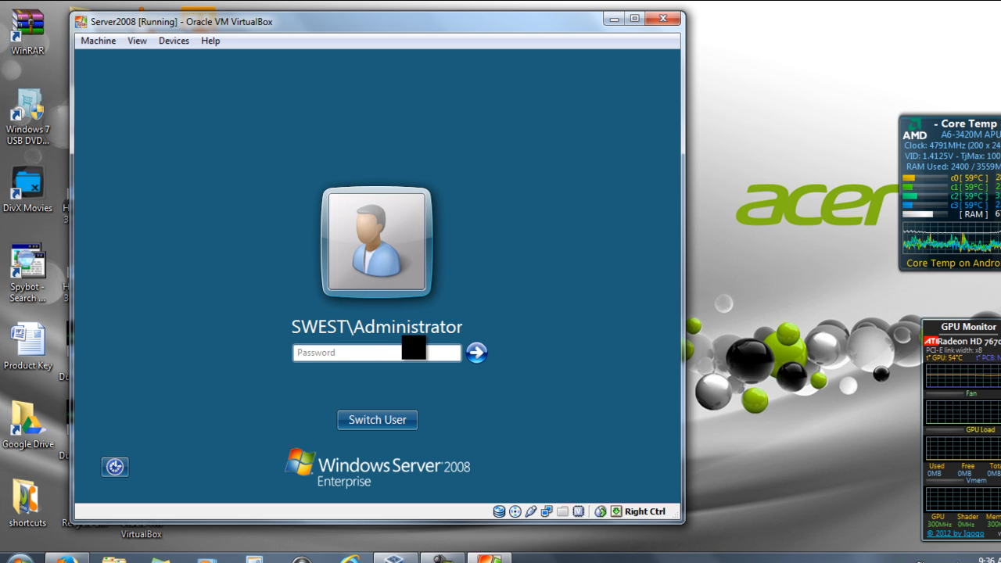
pyautogui.write('••••••••••••')
pyautogui.press('Return')
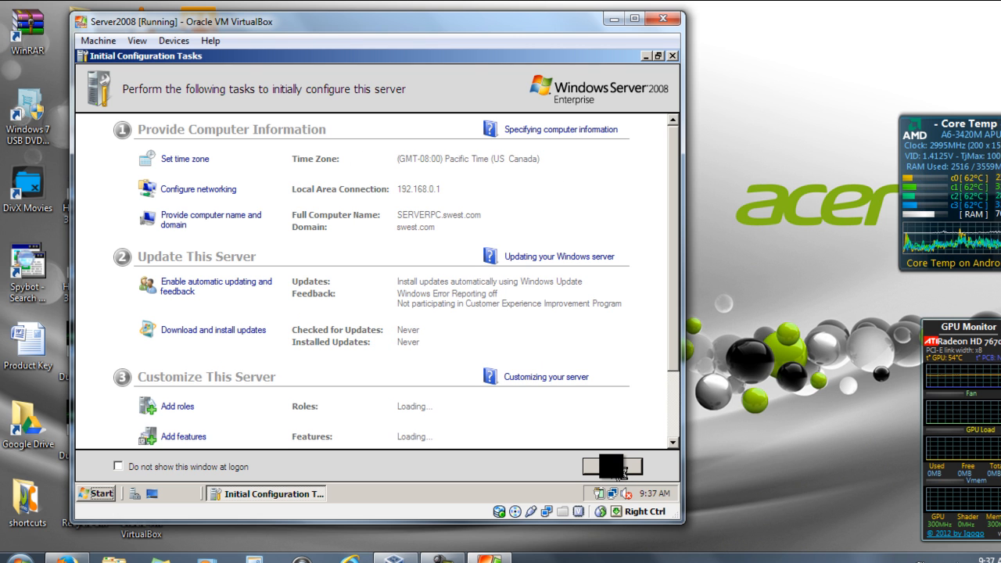
# - Dismiss Initial Configuration Tasks, minimize Server Manager, and open the Network folder from Start
pyautogui.click(617, 468)
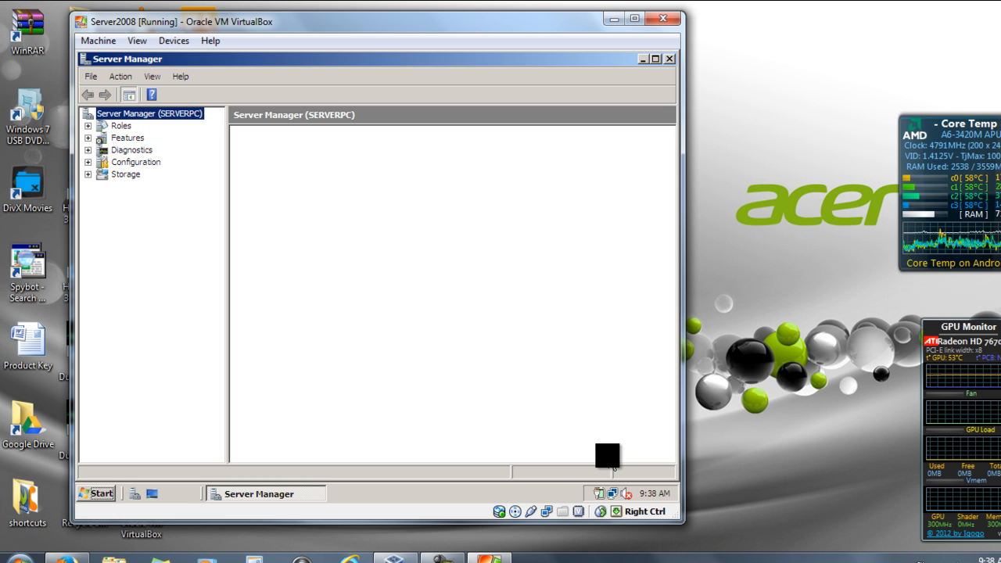
pyautogui.click(274, 494)
pyautogui.click(98, 493)
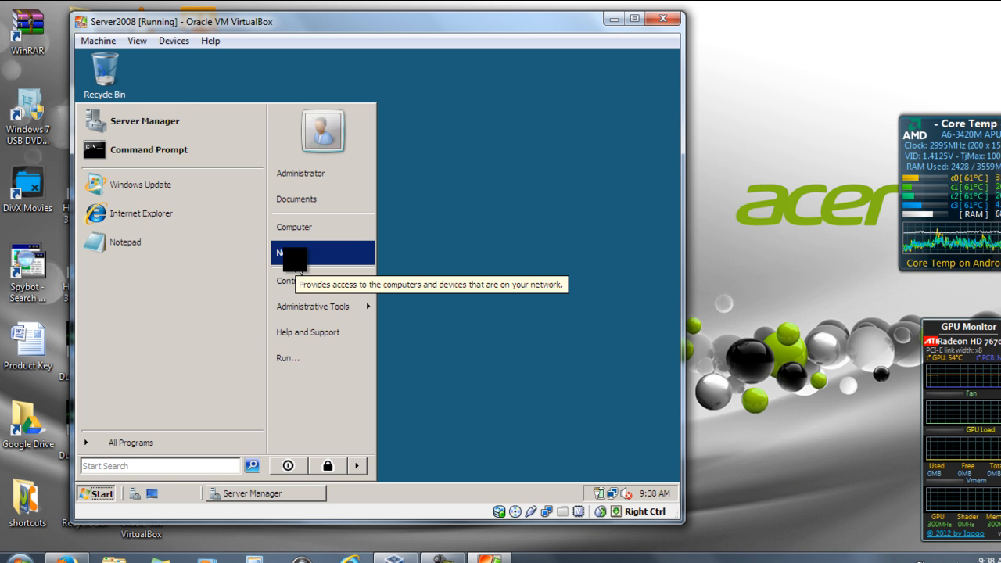
pyautogui.click(293, 254)
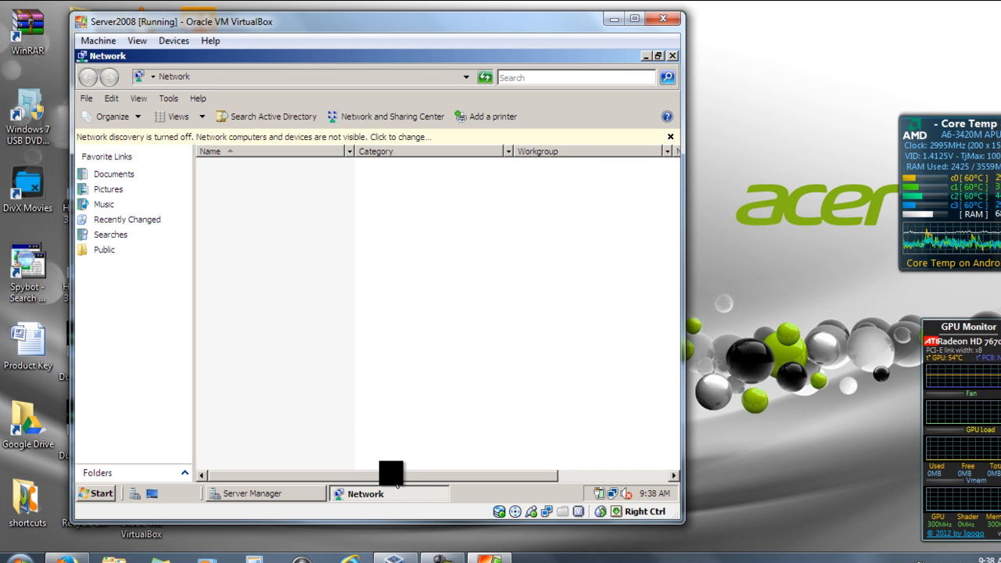
# - Switch between Server Manager and the Network folder using the taskbar, ending on Network
pyautogui.moveTo(394, 476); pyautogui.dragTo(313, 476)
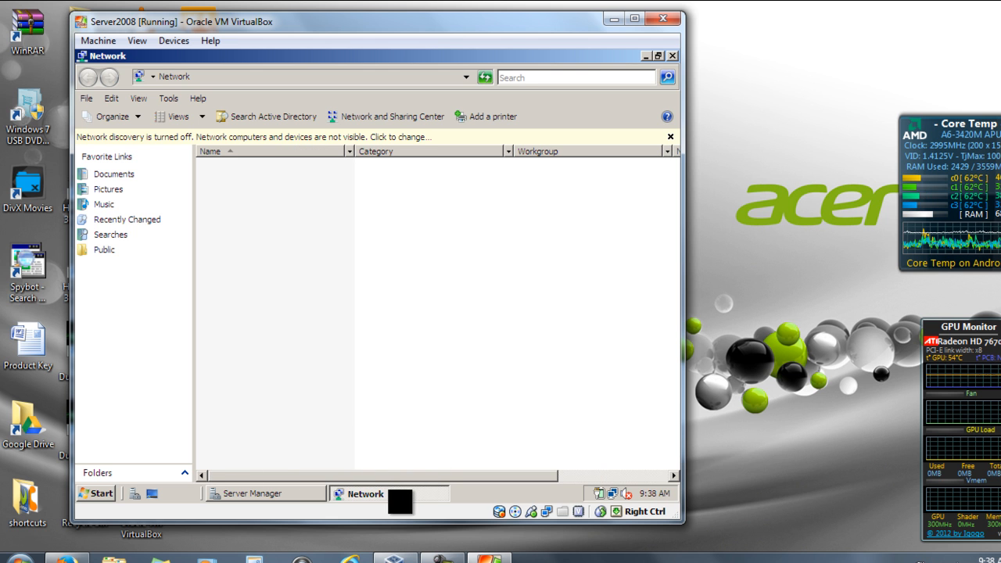
pyautogui.click(280, 494)
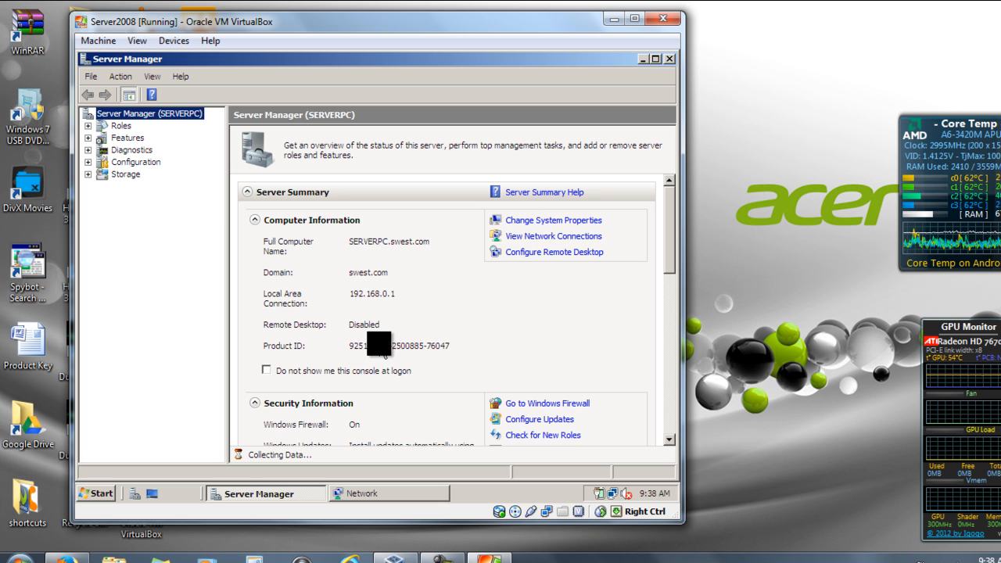
pyautogui.click(254, 491)
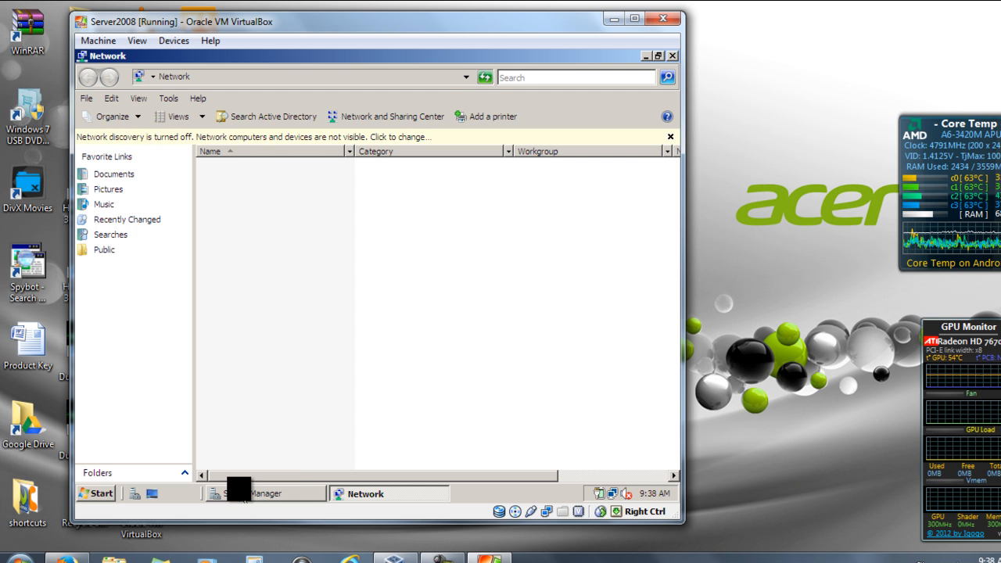
# - Turn on network discovery and file sharing from the info bar, then refresh the Network folder
pyautogui.click(371, 136)
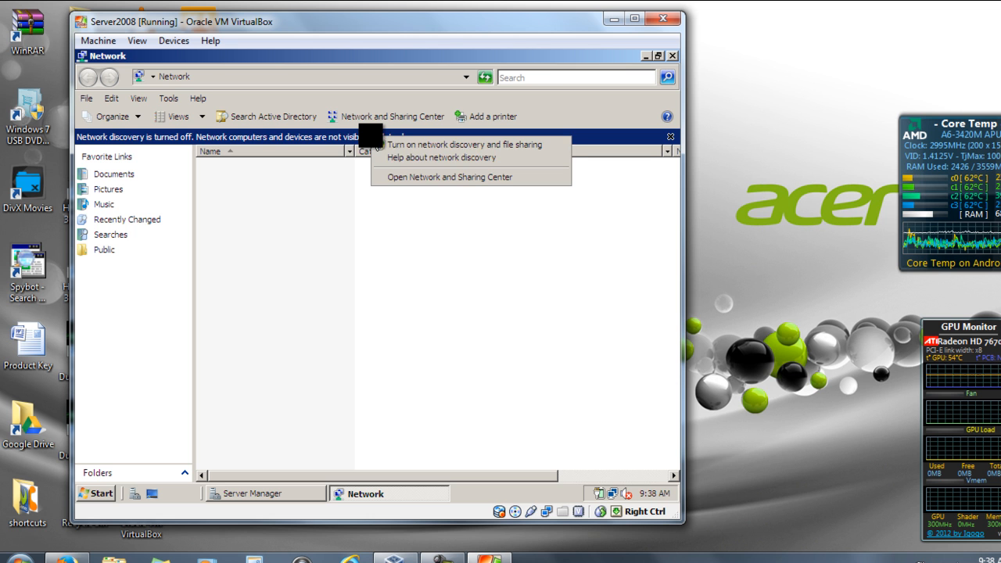
pyautogui.click(439, 144)
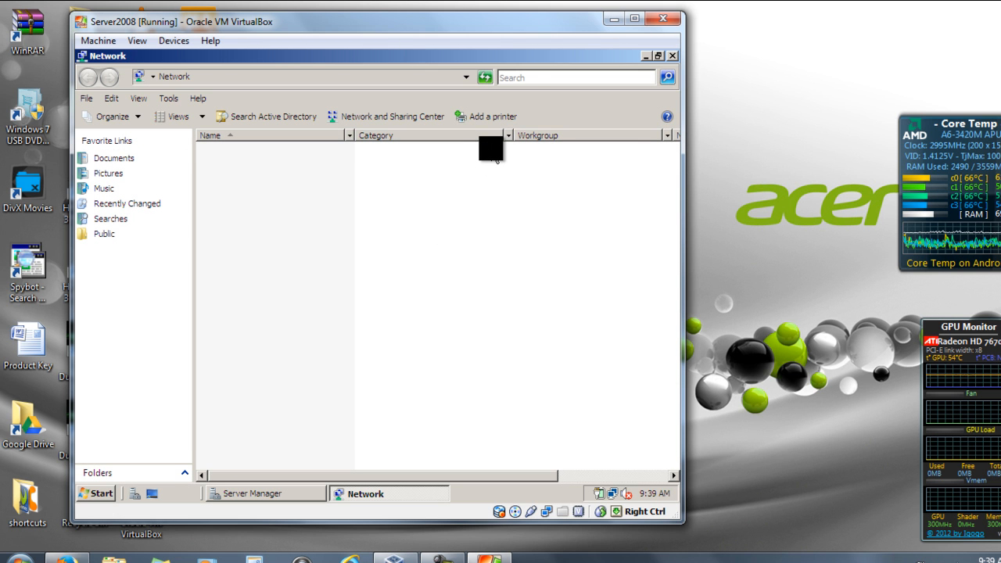
pyautogui.click(484, 77)
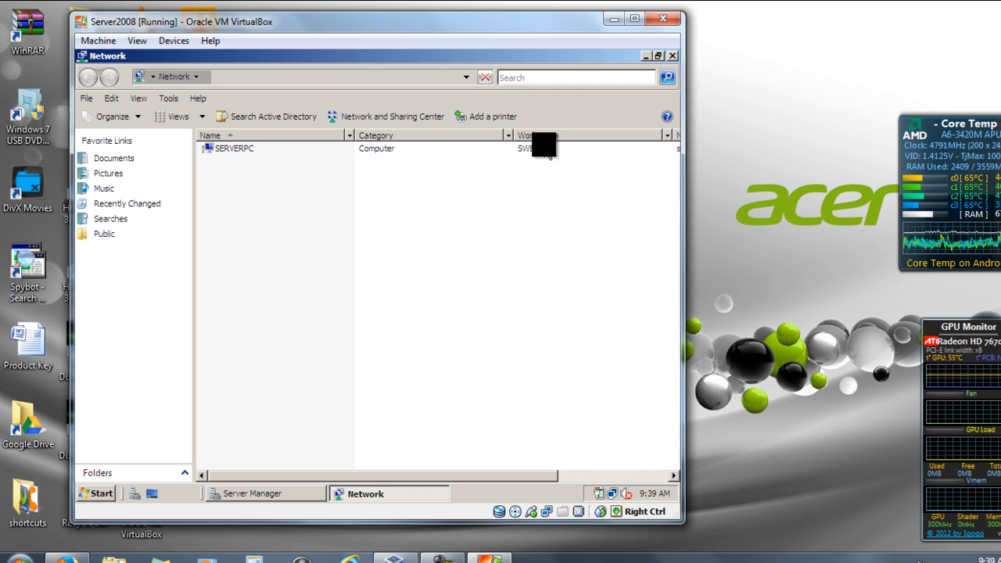
pyautogui.click(543, 148)
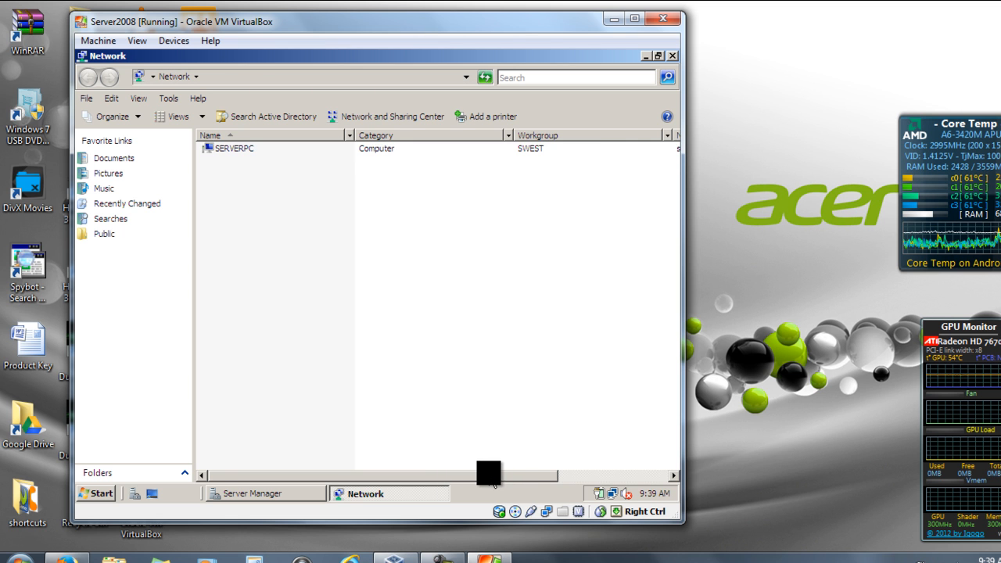
pyautogui.moveTo(488, 474); pyautogui.dragTo(603, 474)
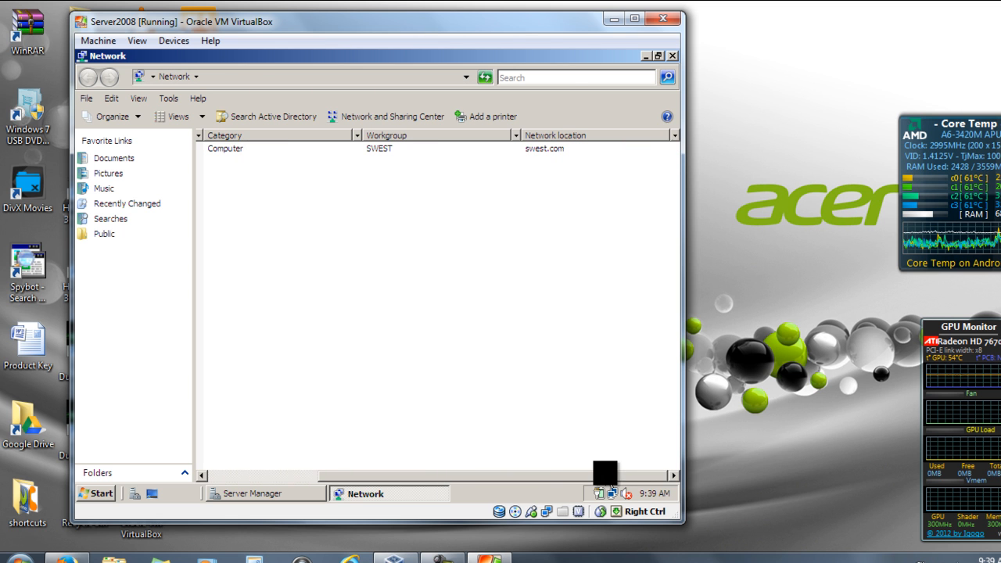
pyautogui.click(553, 152)
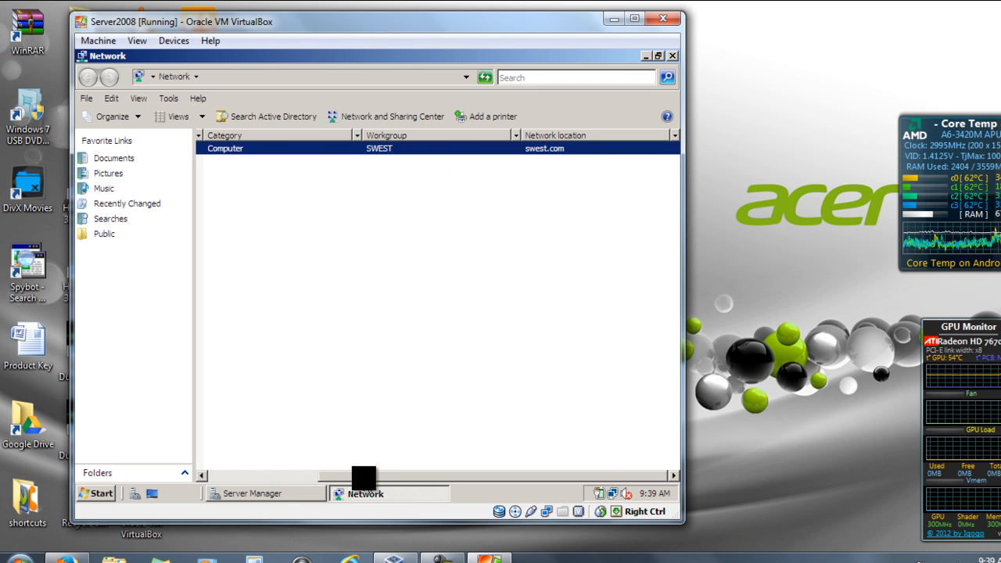
pyautogui.moveTo(363, 475); pyautogui.dragTo(219, 463)
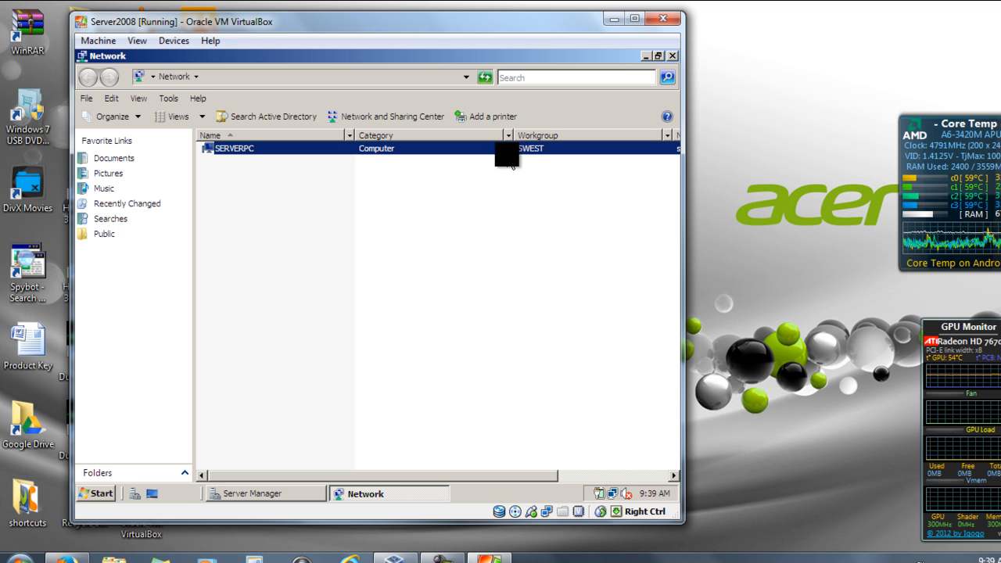
pyautogui.click(647, 57)
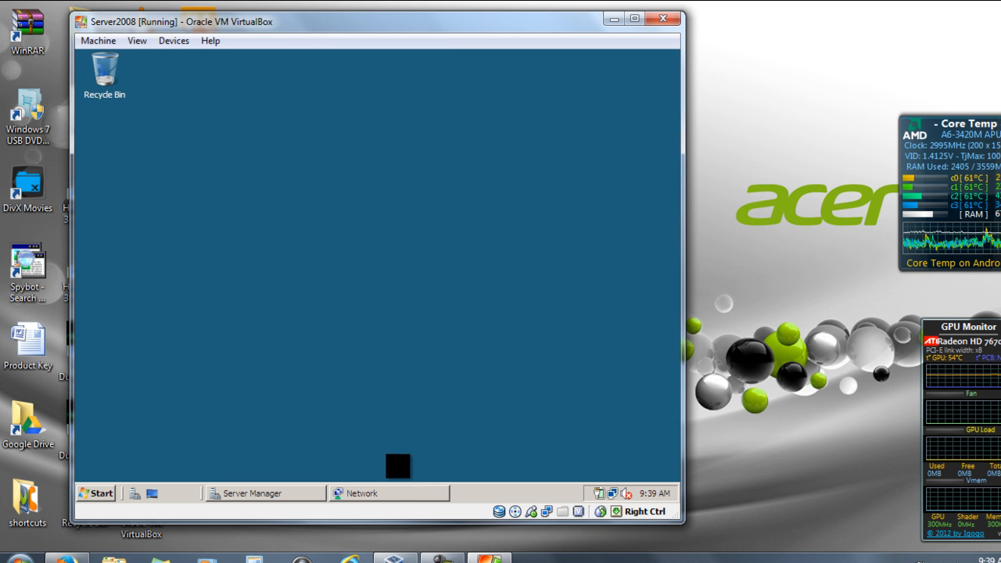
pyautogui.click(373, 493)
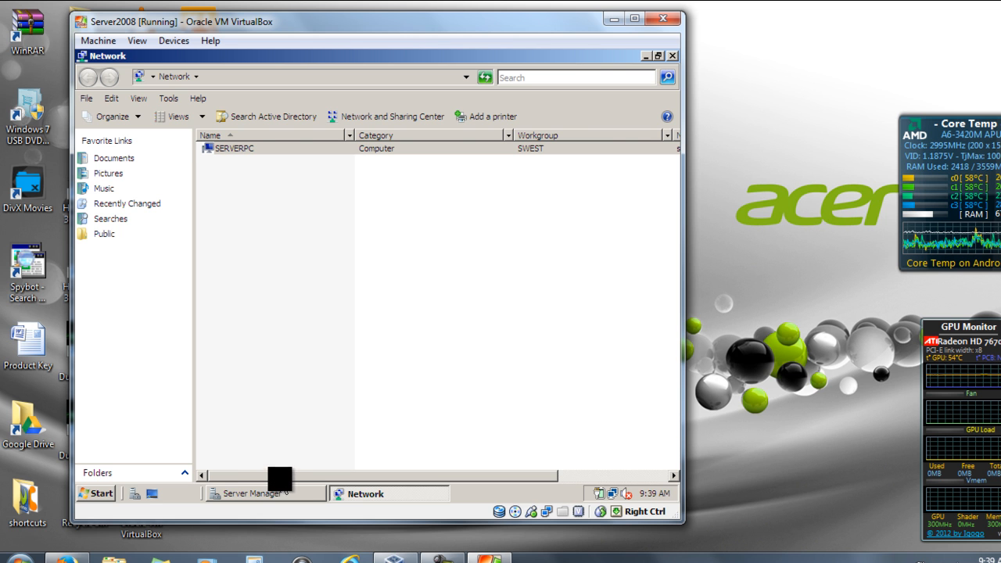
pyautogui.moveTo(279, 476); pyautogui.dragTo(469, 476)
pyautogui.click(575, 149)
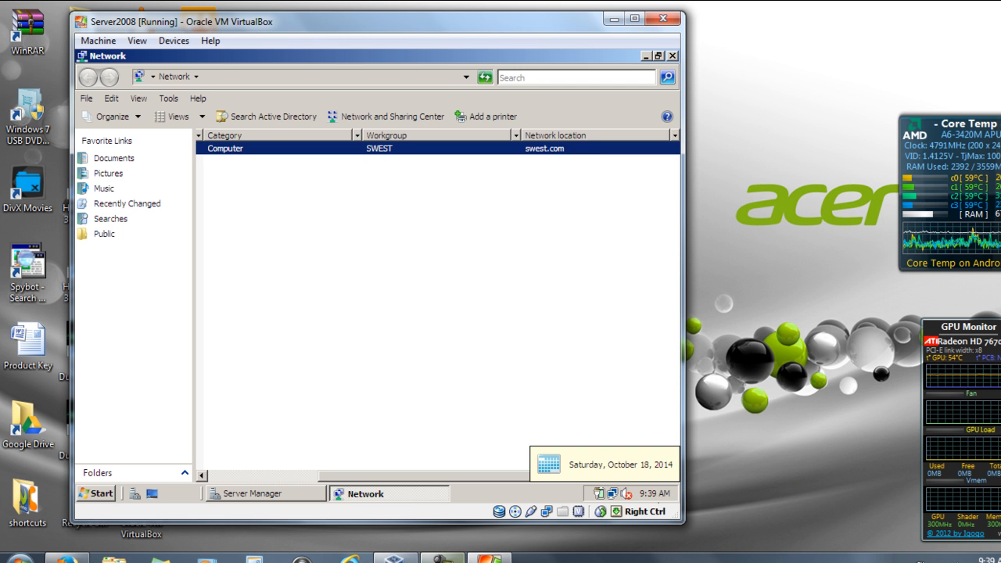
pyautogui.moveTo(442, 559)
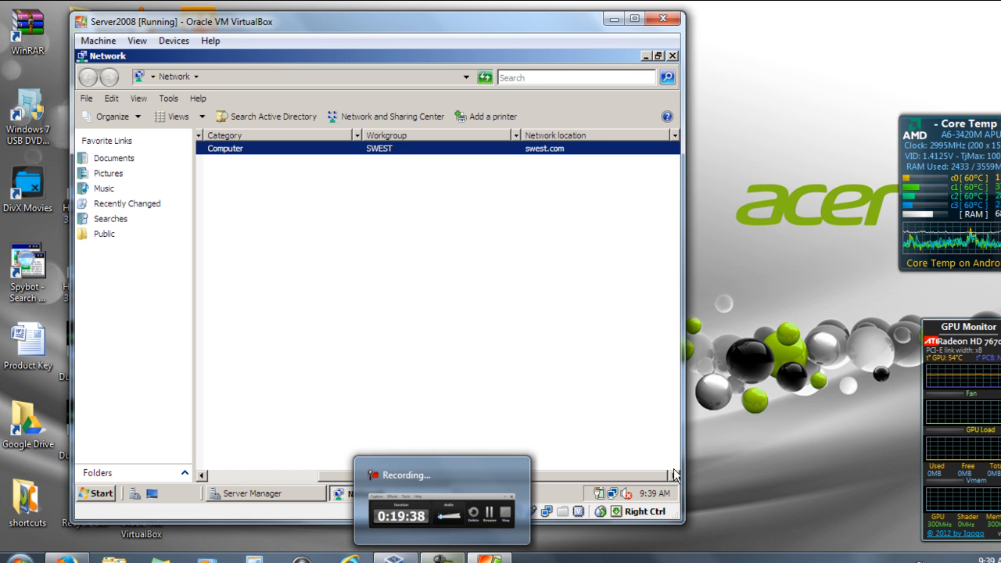
pyautogui.press('alt')
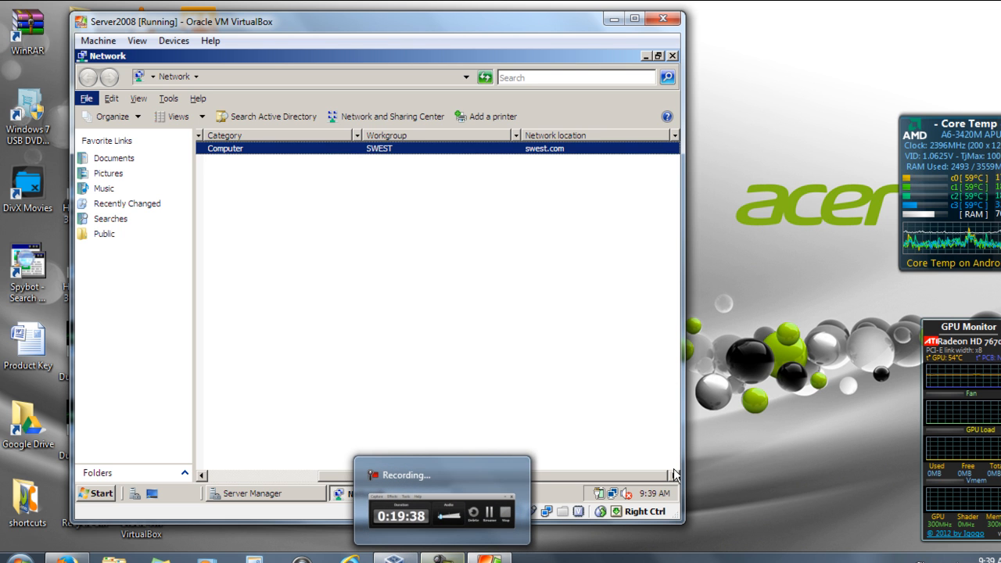